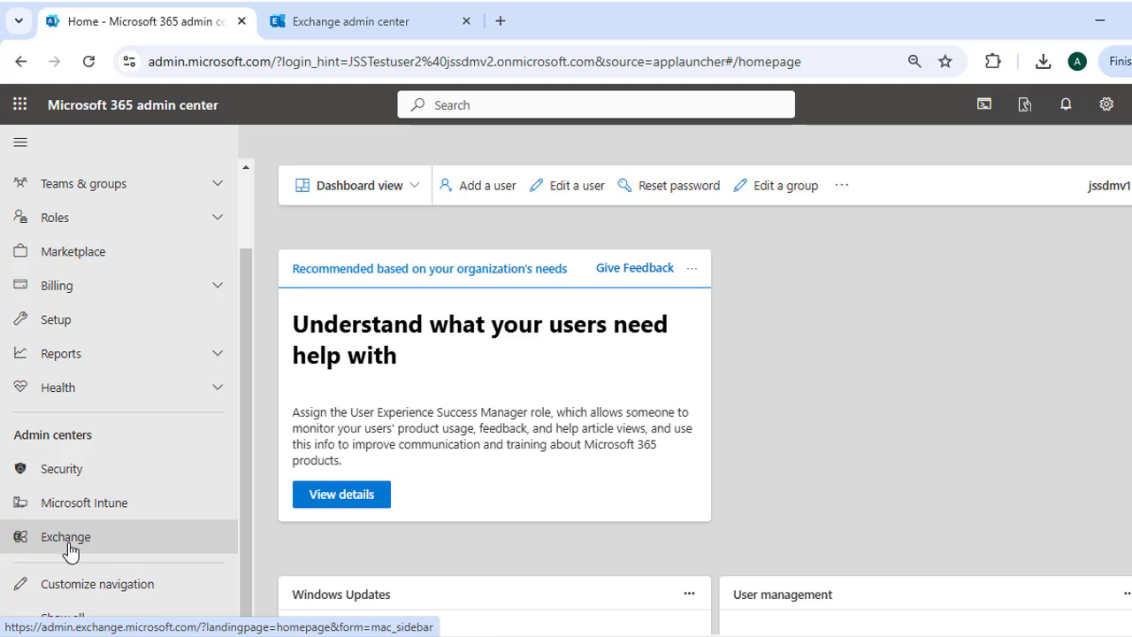
Switch to the Exchange admin center and look over its home page cards with the navigation pane collapsed.
left_click(307, 27)
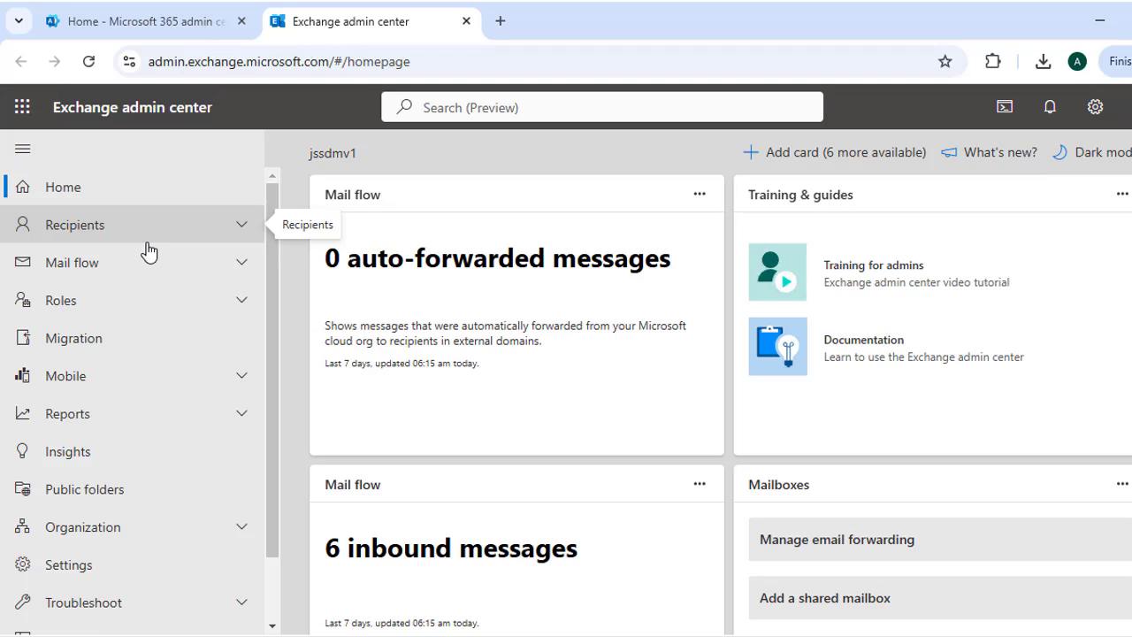
left_click(72, 154)
left_click(33, 154)
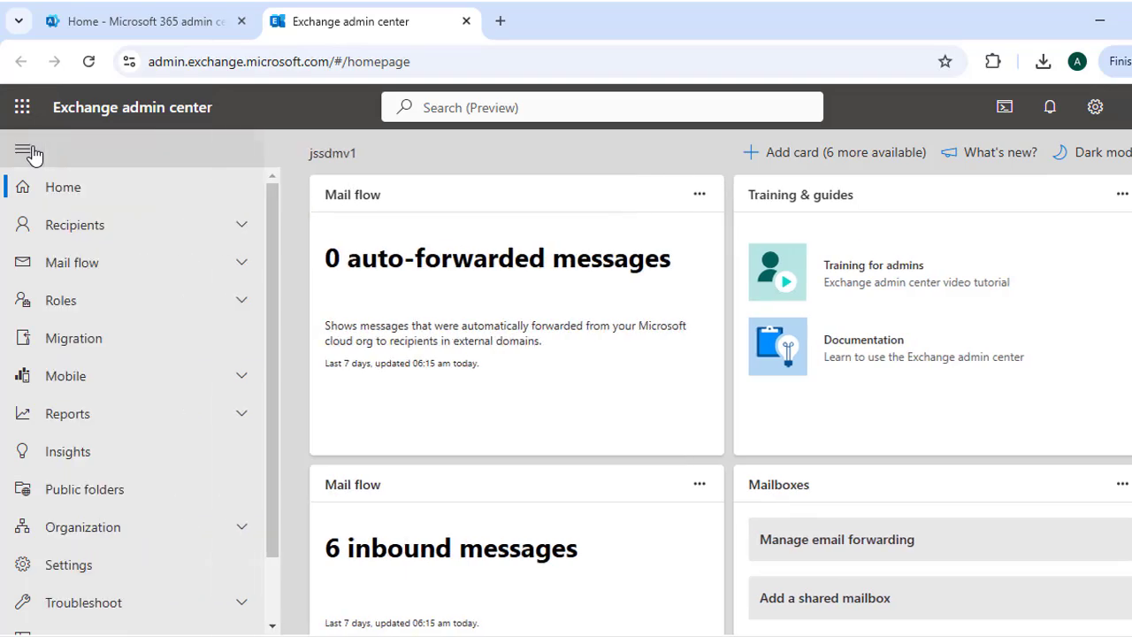
left_click(33, 154)
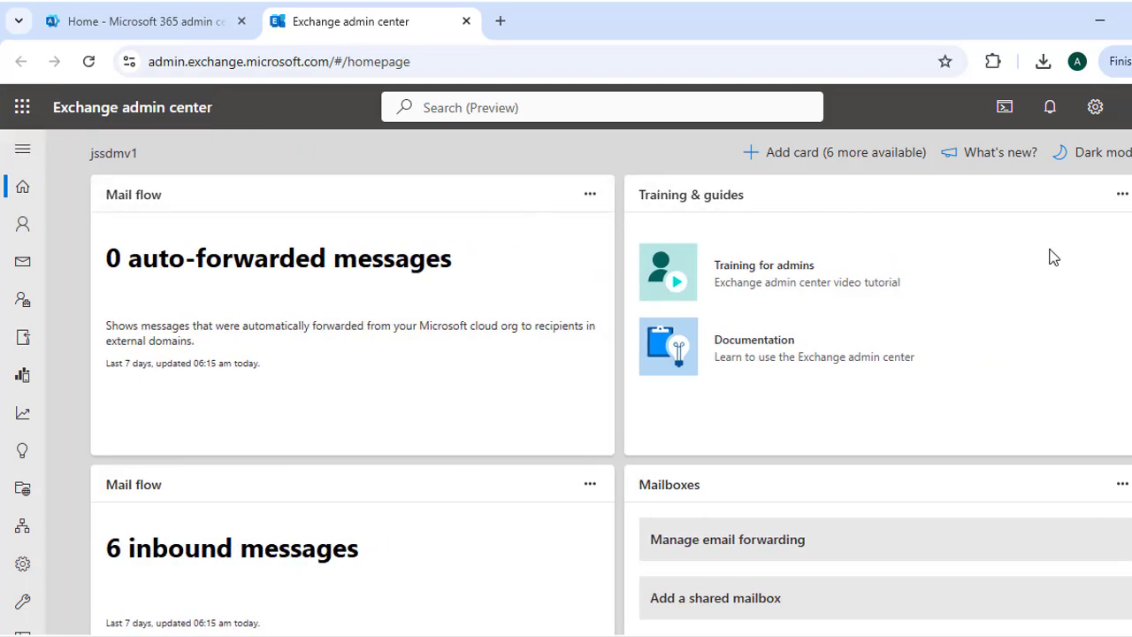
scroll(610, 380, "down", 10)
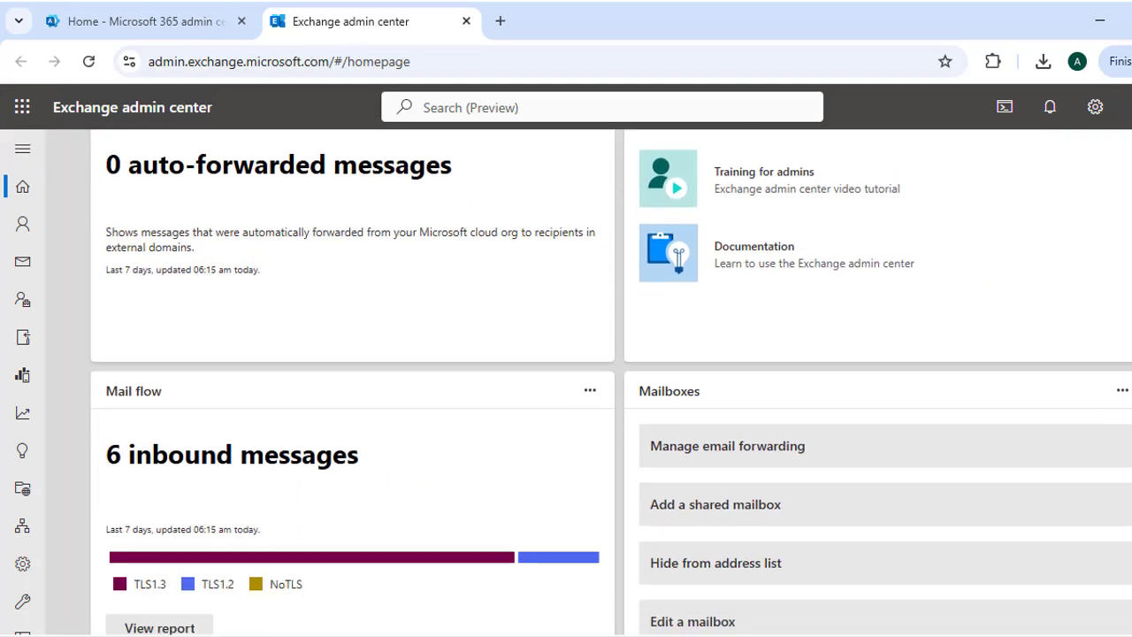
scroll(610, 380, "up", 15)
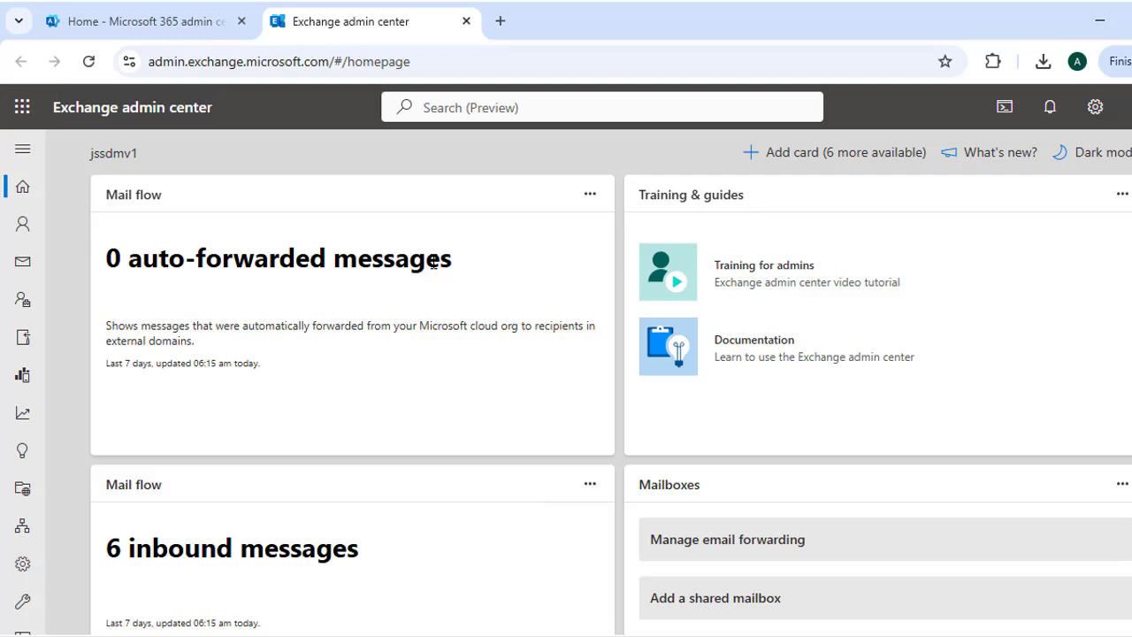
Browse the cards available to add to the home page and leave without adding any.
left_click(838, 162)
scroll(906, 260, "down", 3)
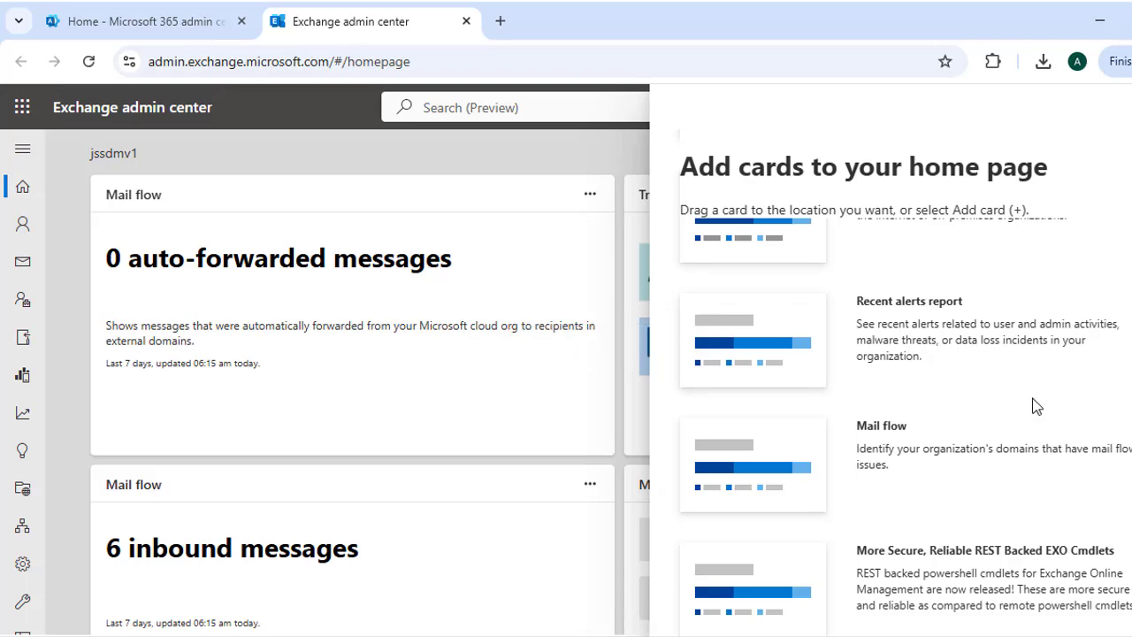
scroll(902, 389, "up", 3)
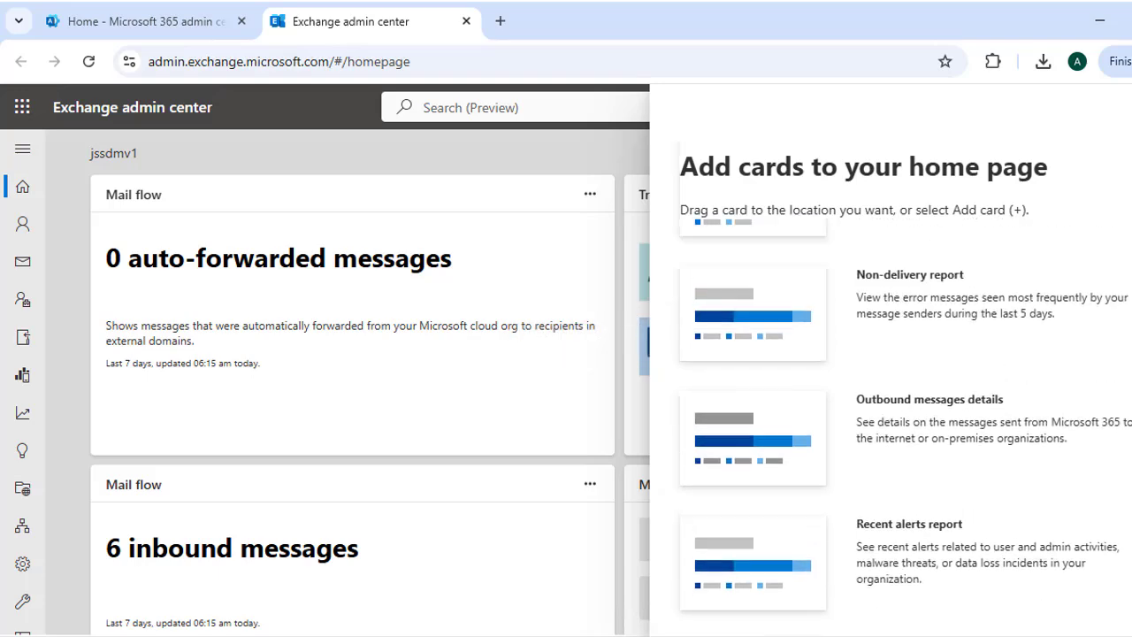
scroll(902, 389, "up", 2)
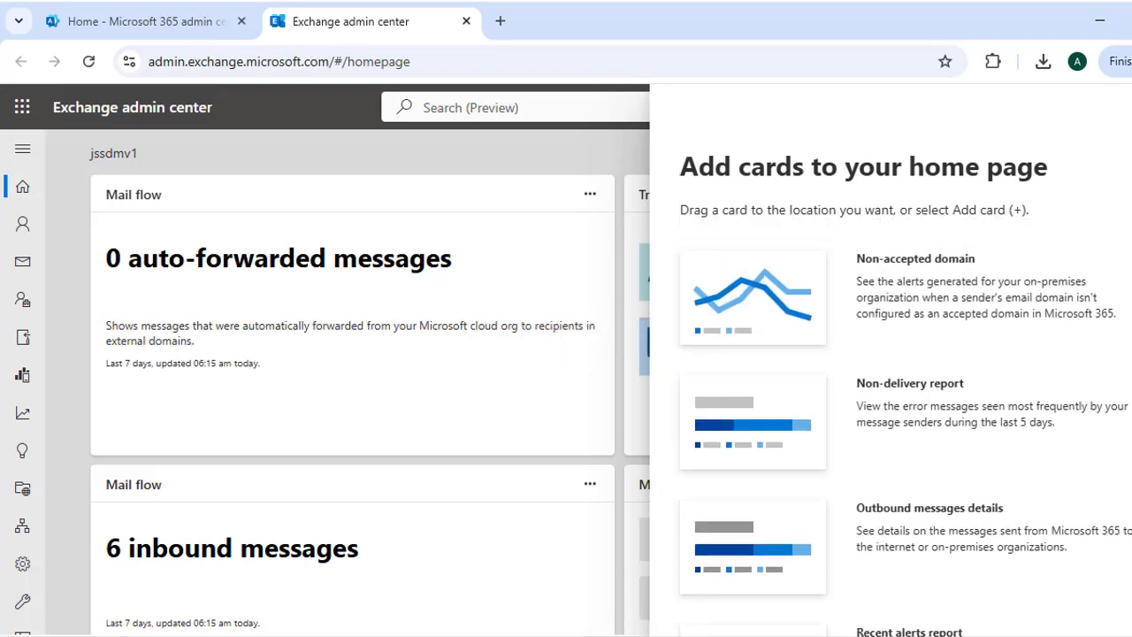
key("Escape")
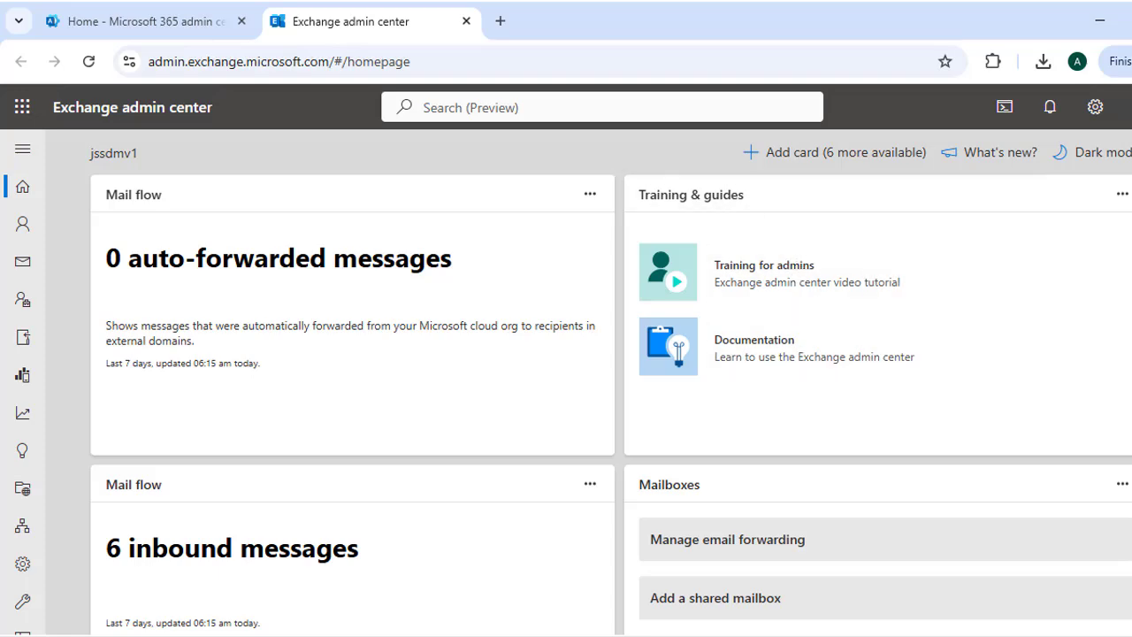
Examine the inbound messages, Mailboxes and migration batch cards on the home page.
scroll(610, 380, "down", 4)
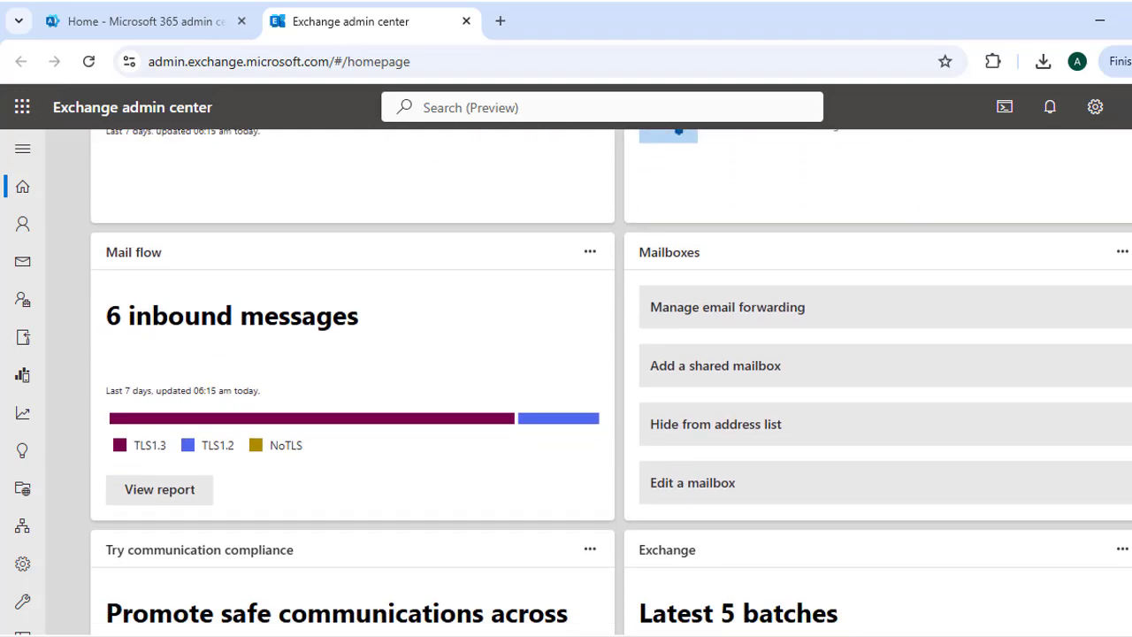
scroll(610, 380, "up", 1)
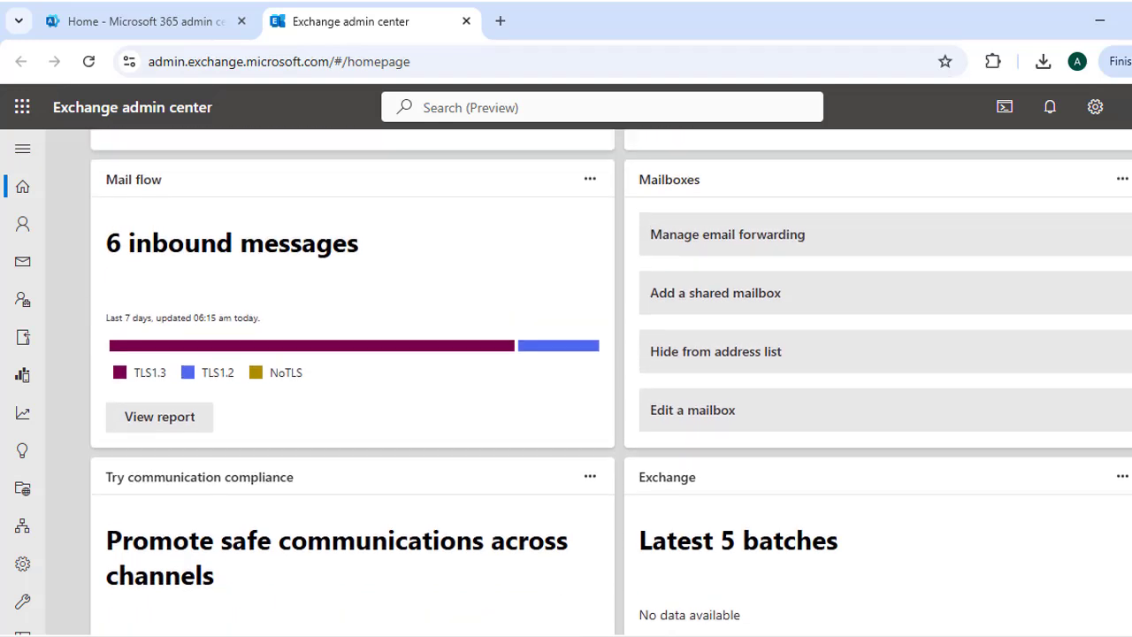
scroll(610, 389, "up", 4)
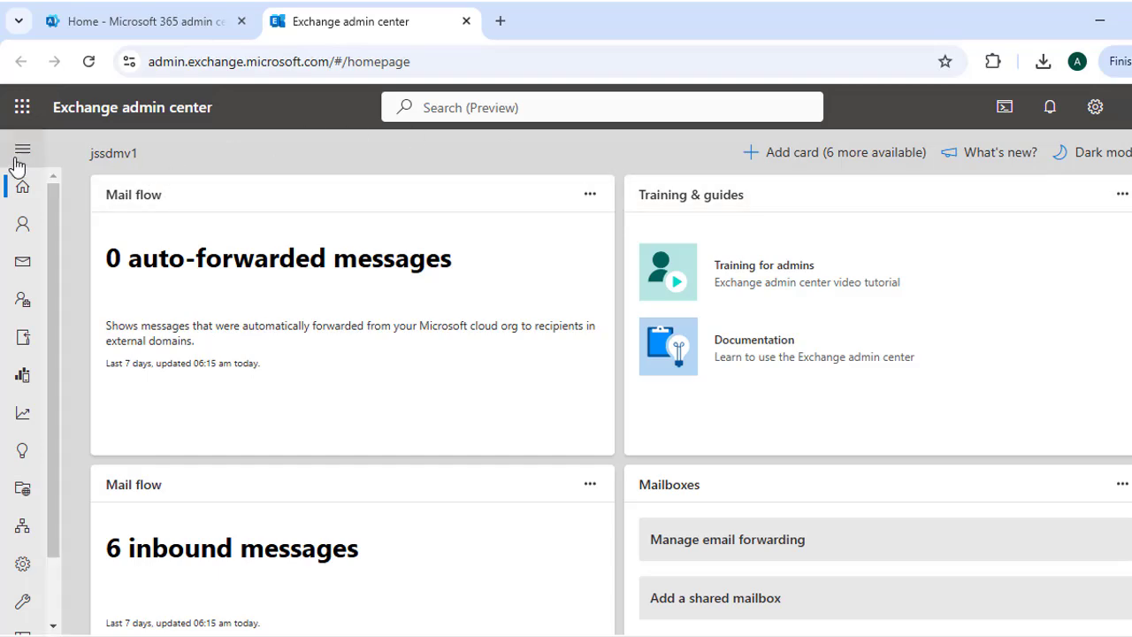
Expand the navigation pane and view the Mailboxes, Resources and Contacts pages under Recipients.
left_click(19, 154)
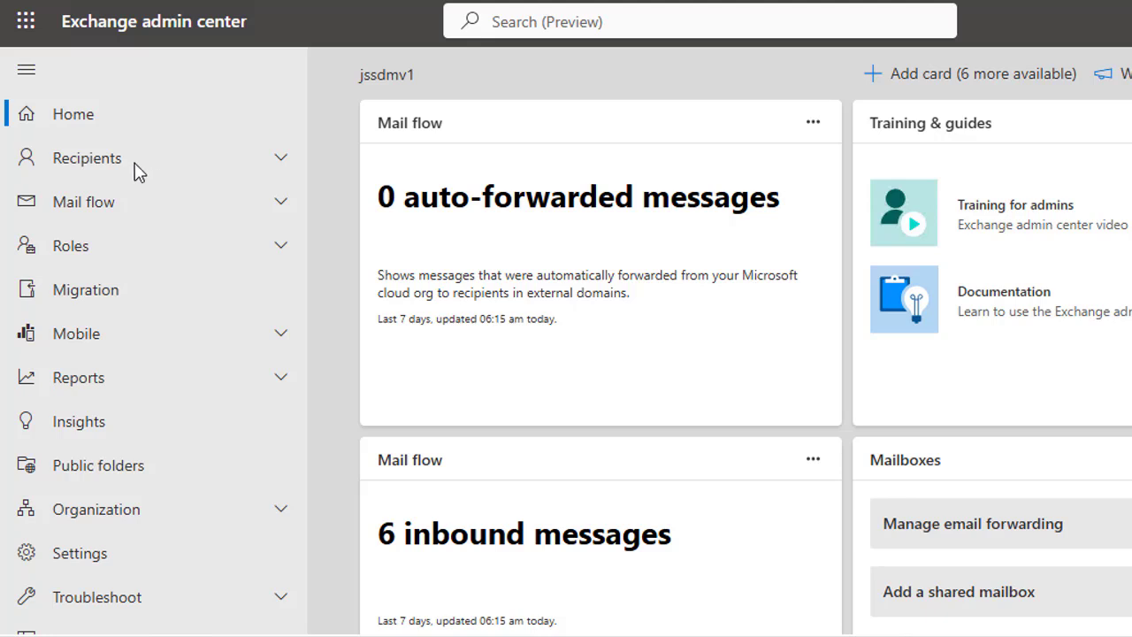
left_click(129, 167)
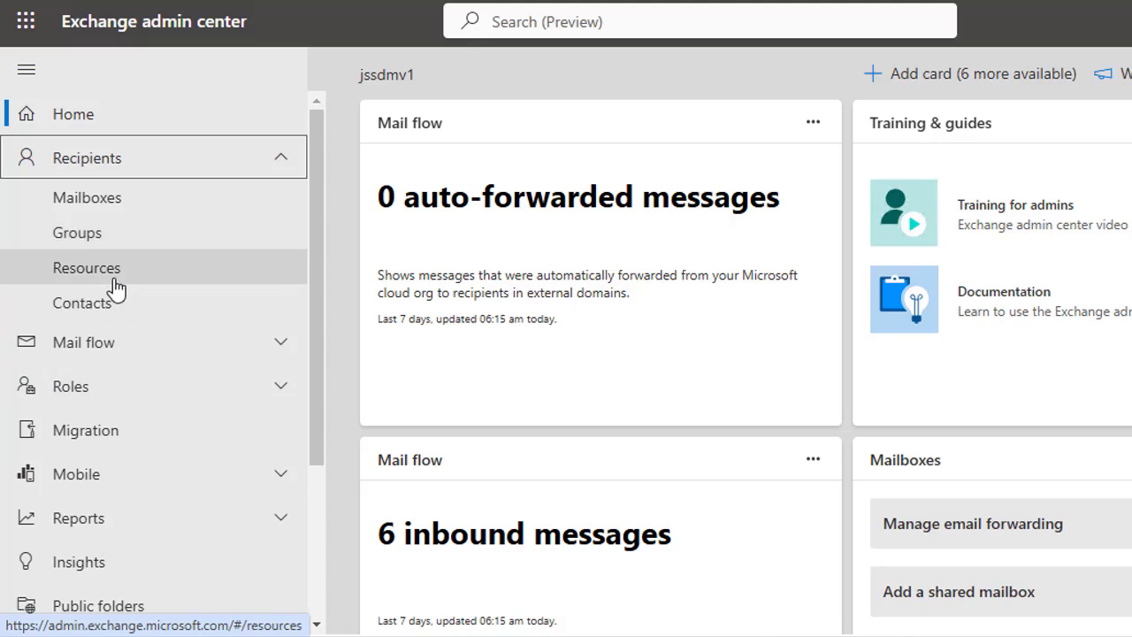
left_click(121, 211)
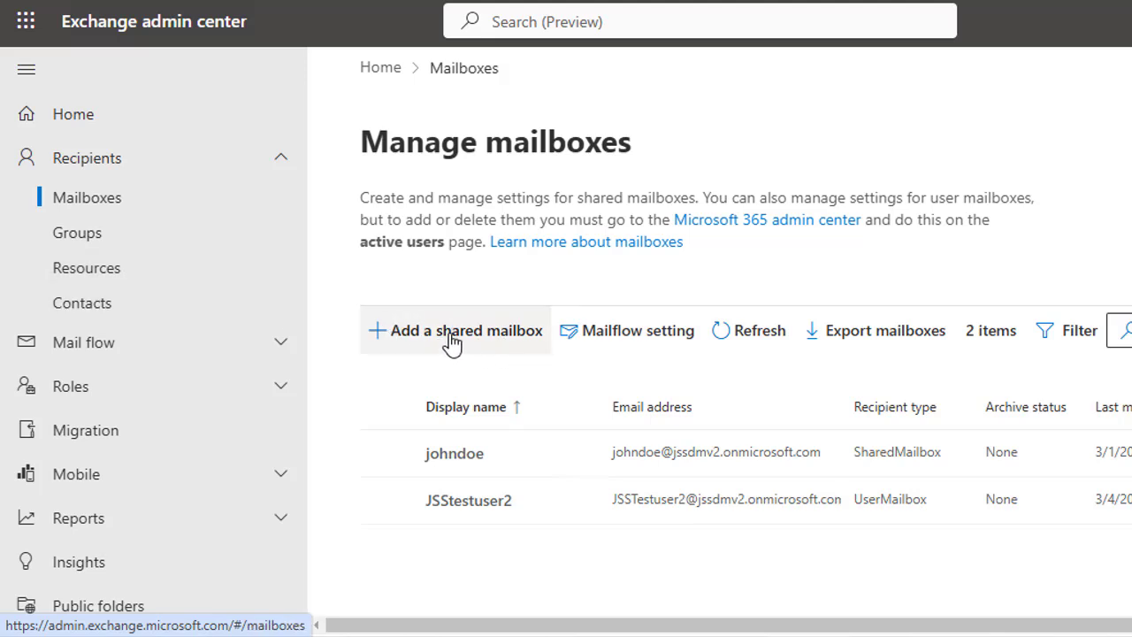
left_click(102, 271)
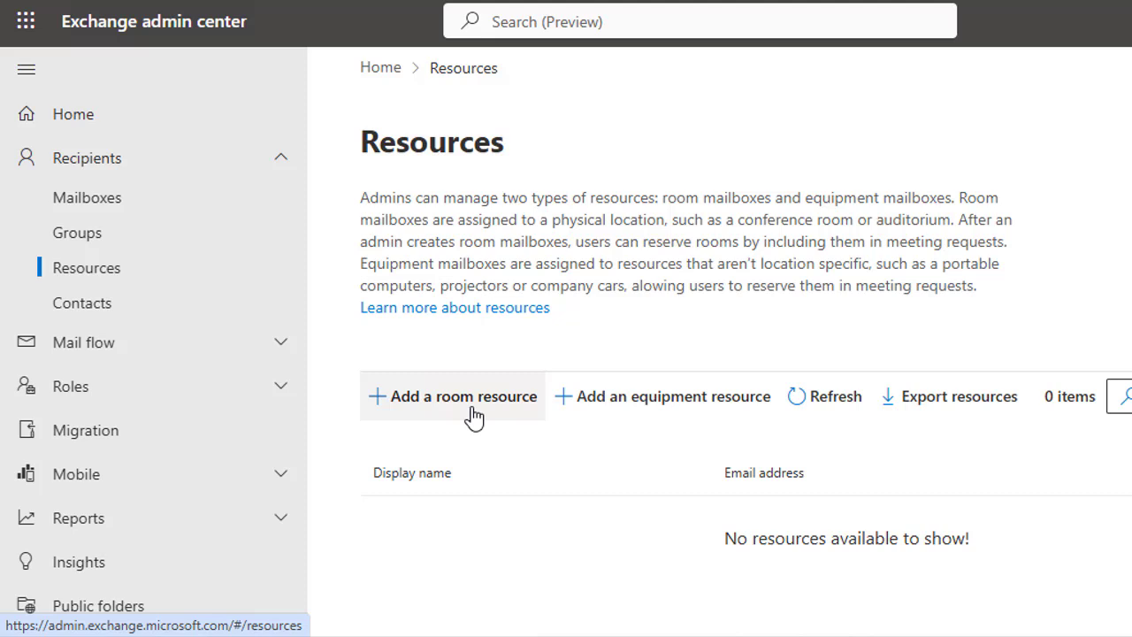
left_click(117, 317)
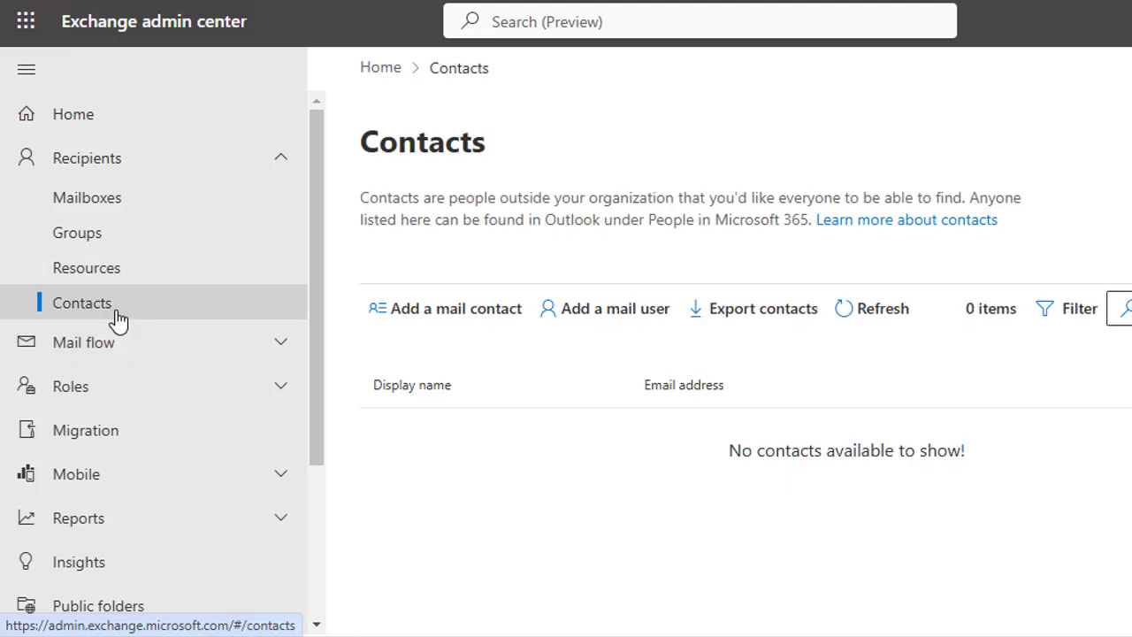
View the recipient groups by type: Microsoft 365, distribution list and dynamic distribution list, ending on Microsoft 365.
left_click(89, 247)
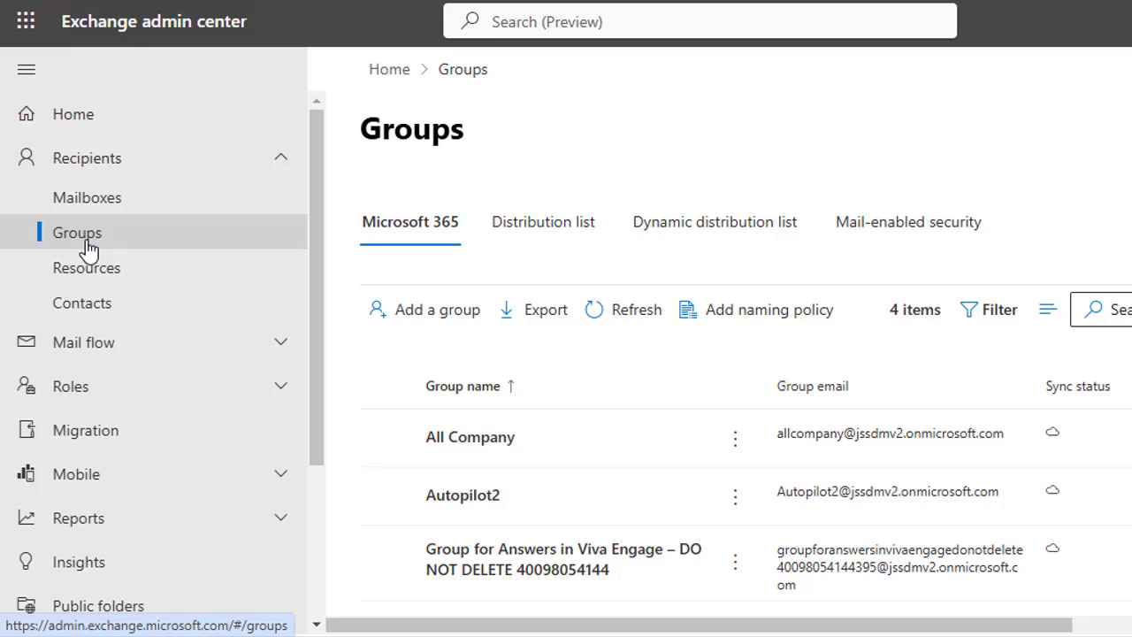
scroll(584, 353, "down", 1)
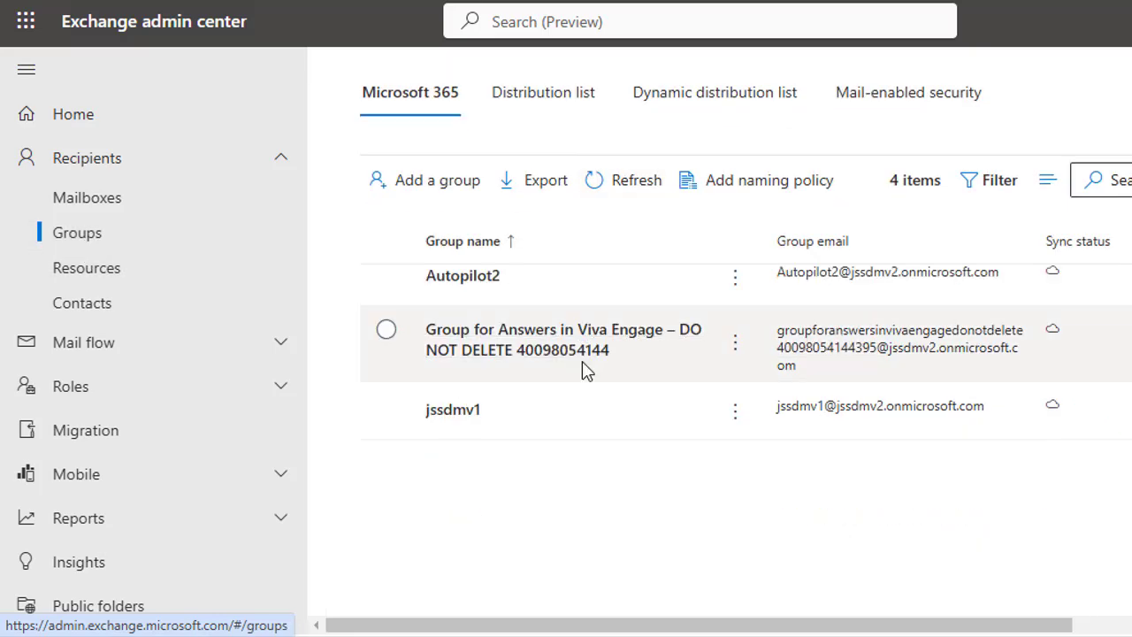
scroll(581, 361, "up", 1)
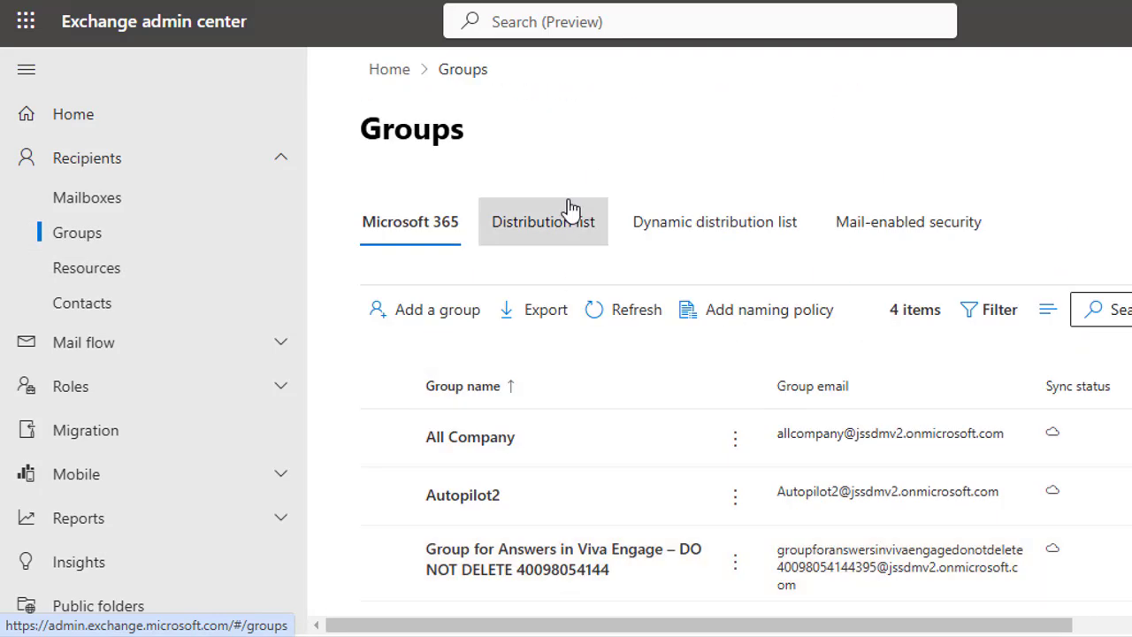
left_click(531, 236)
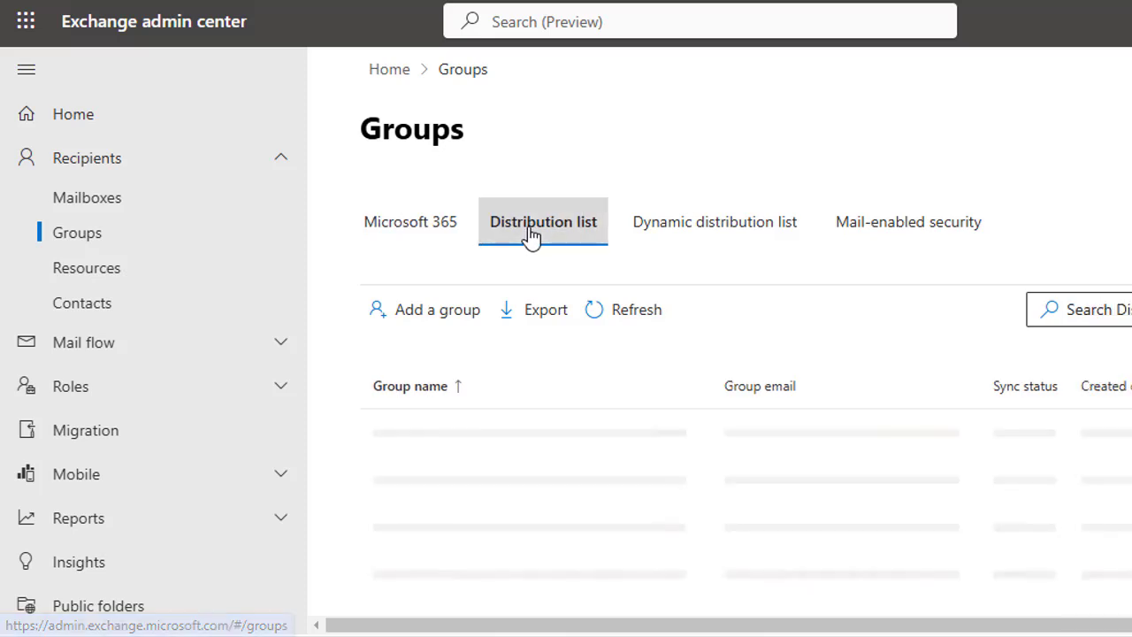
left_click(712, 238)
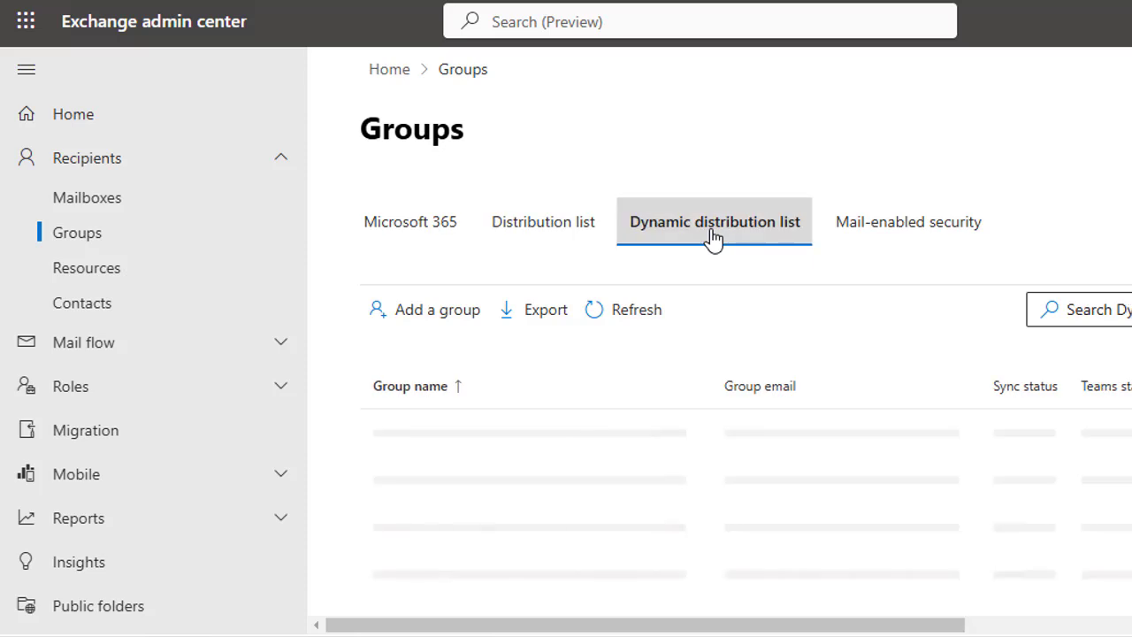
left_click(399, 243)
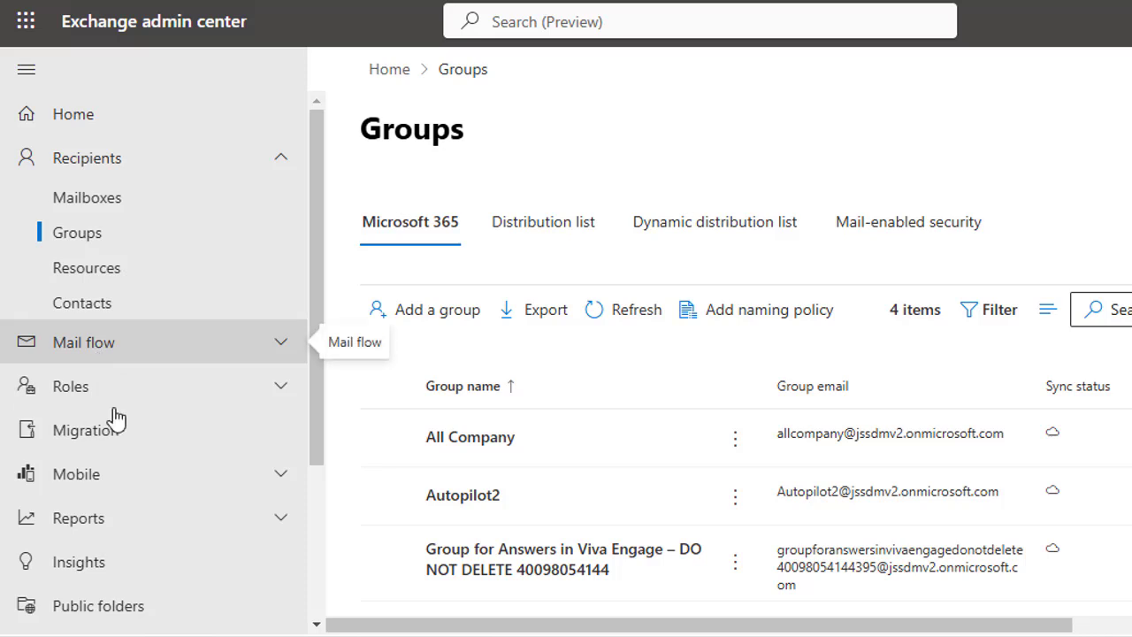
View the mail flow Rules, Accepted domains and Remote domains pages in that order.
left_click(108, 352)
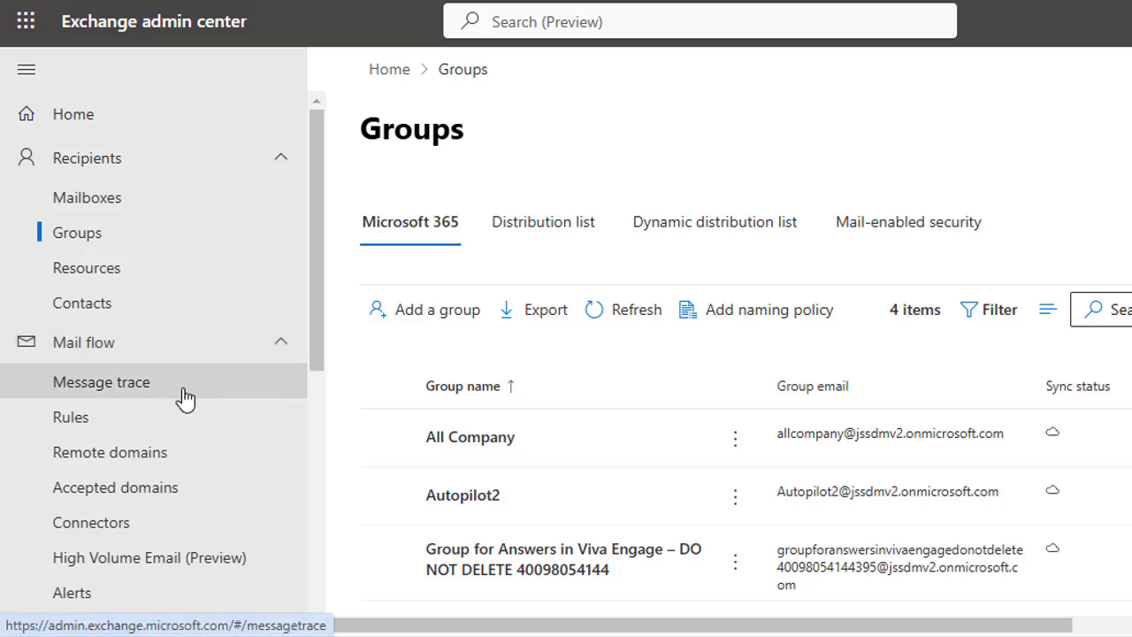
left_click(135, 424)
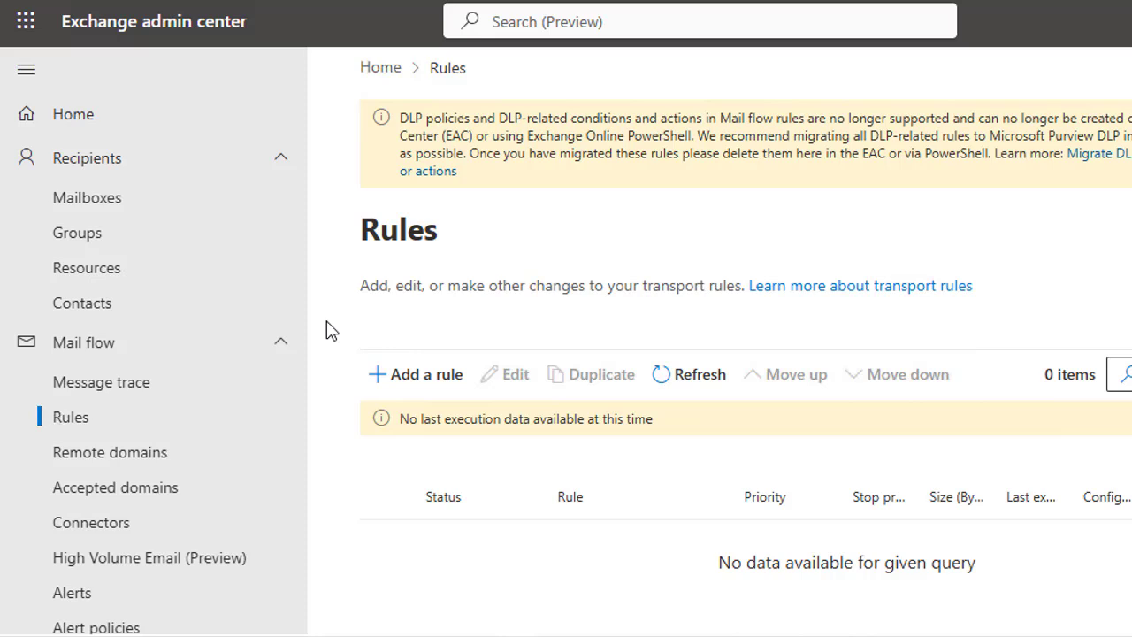
left_click(139, 501)
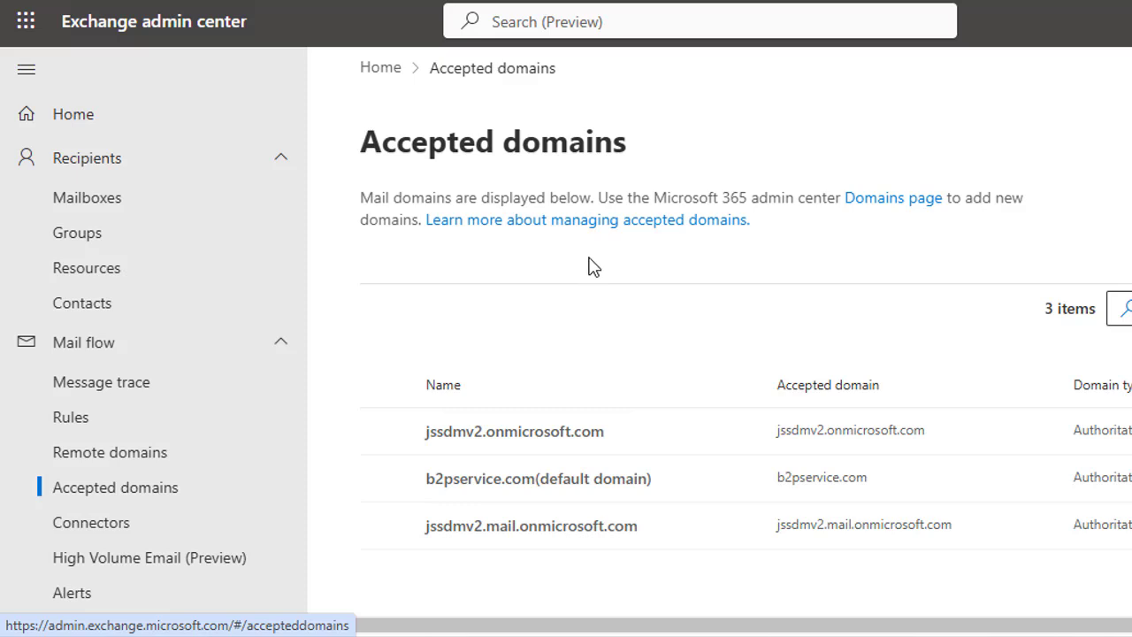
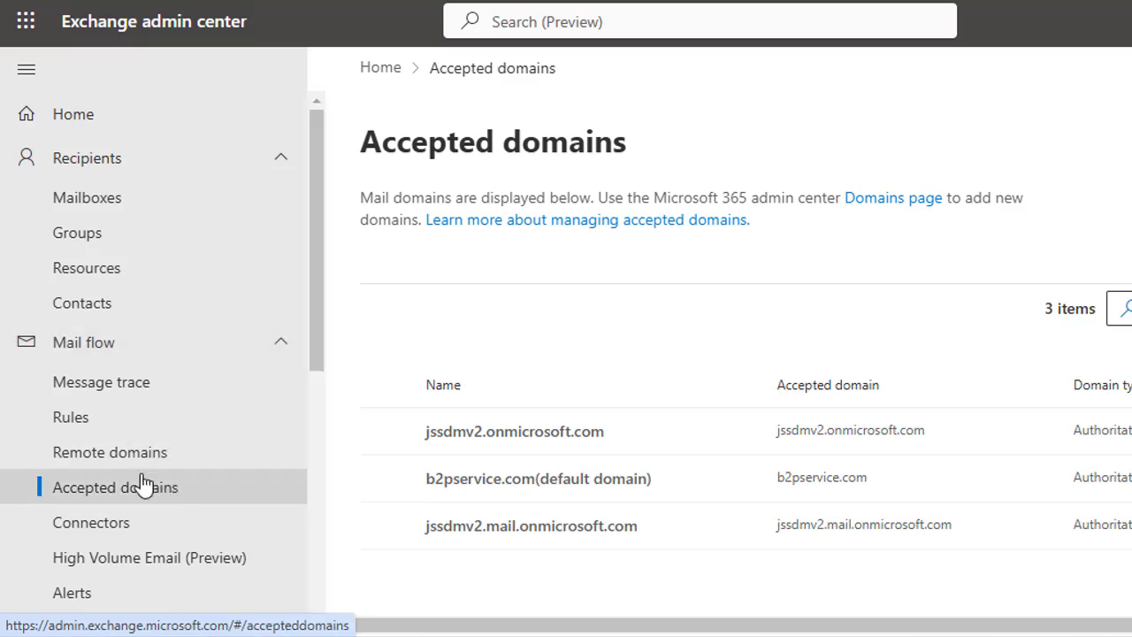
left_click(117, 466)
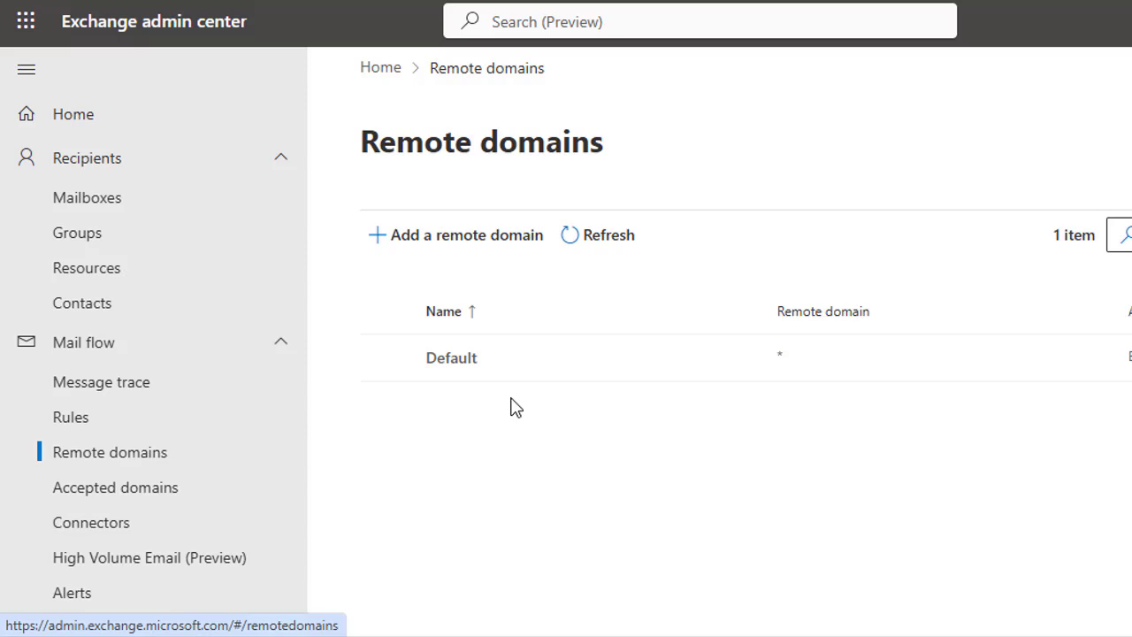
View the mail flow Connectors page and preview the new connector form without creating a connector.
left_click(110, 527)
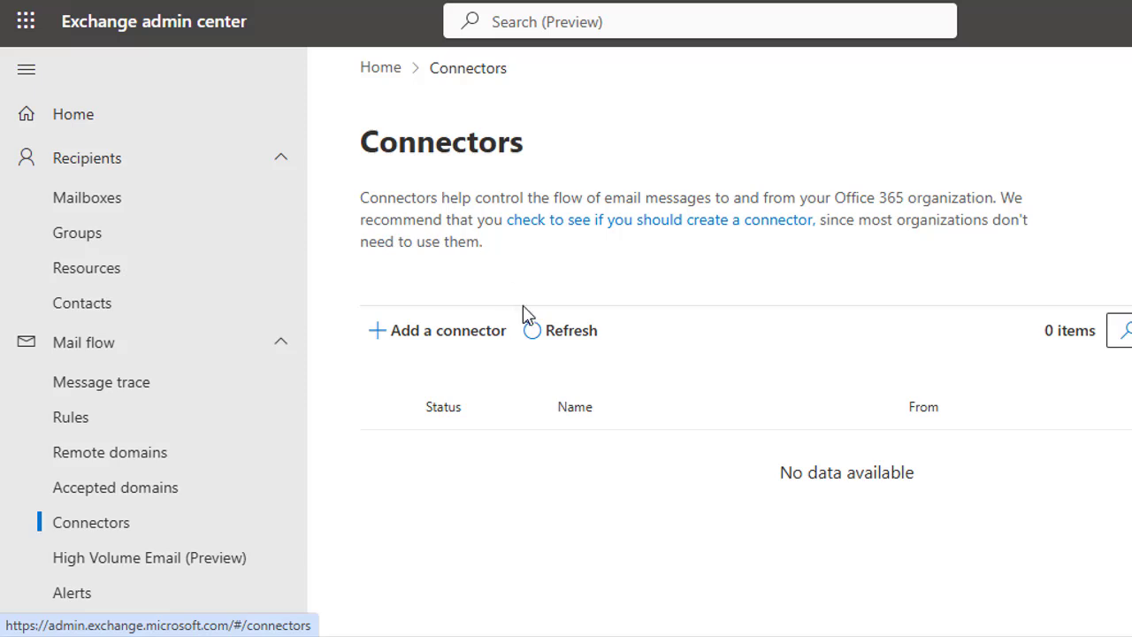
left_click(432, 338)
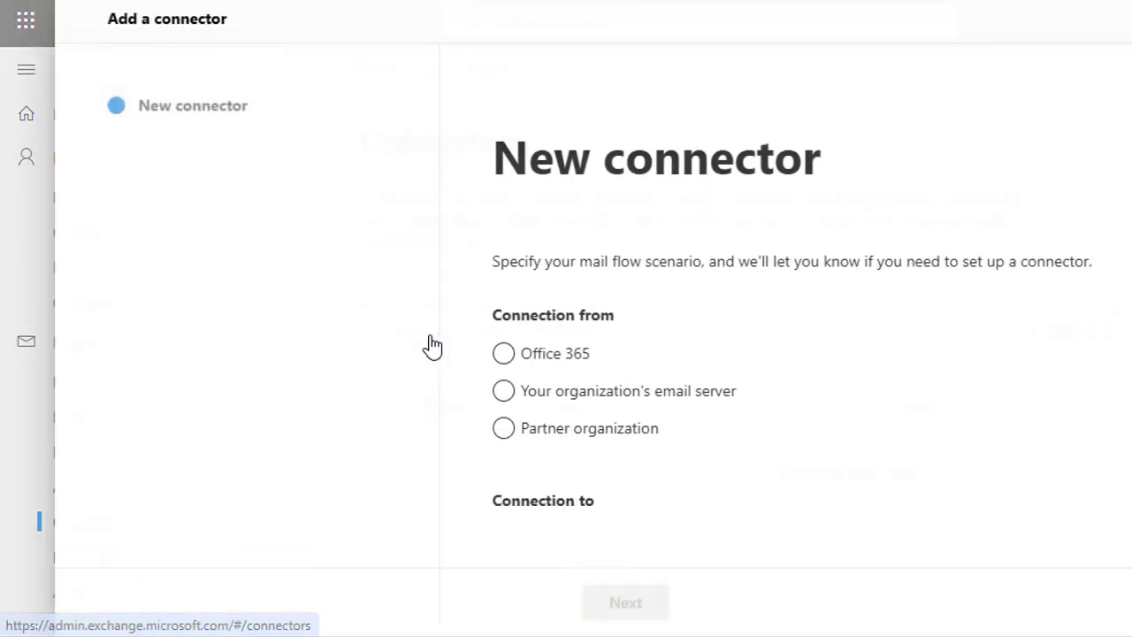
key("Escape")
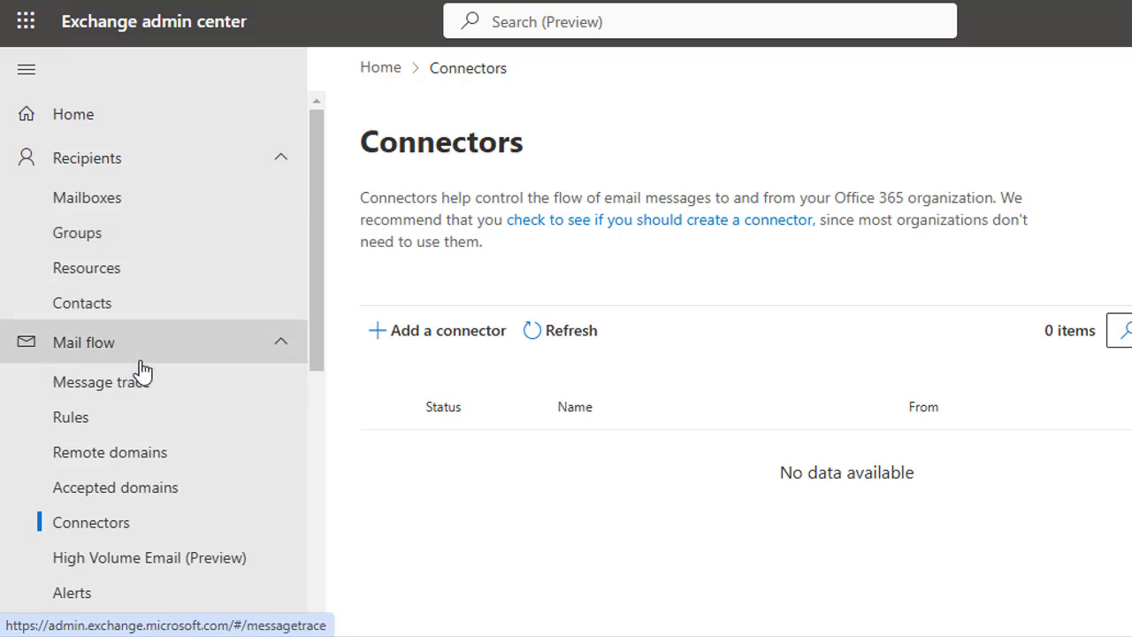
Expand the Roles section and open the Admin roles page listing the role groups.
scroll(111, 459, "down", 1)
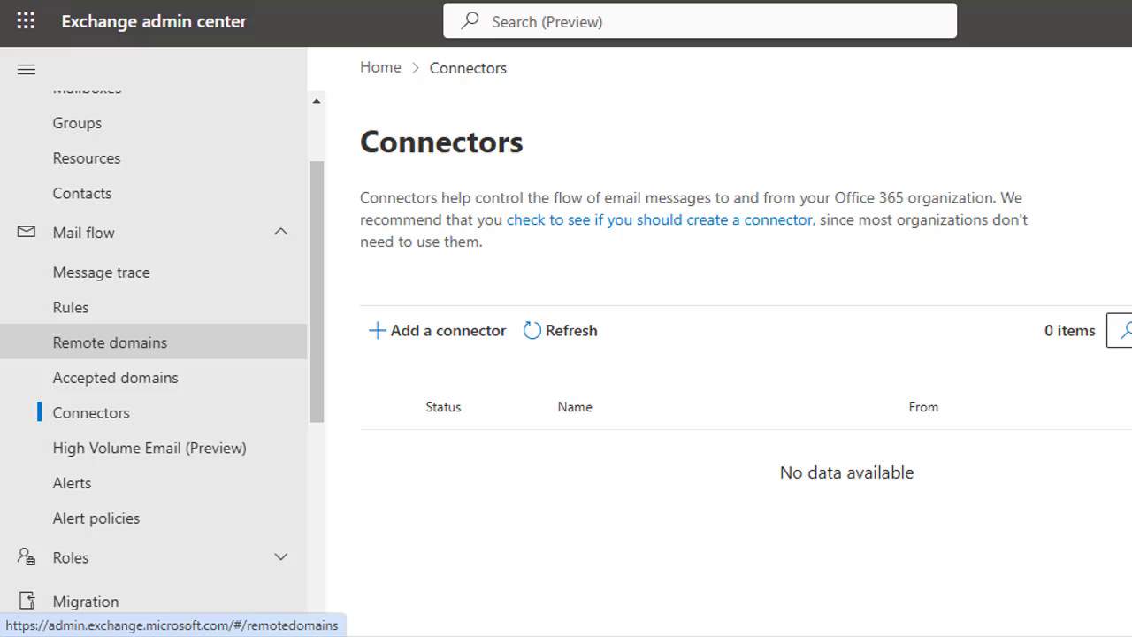
left_click(144, 559)
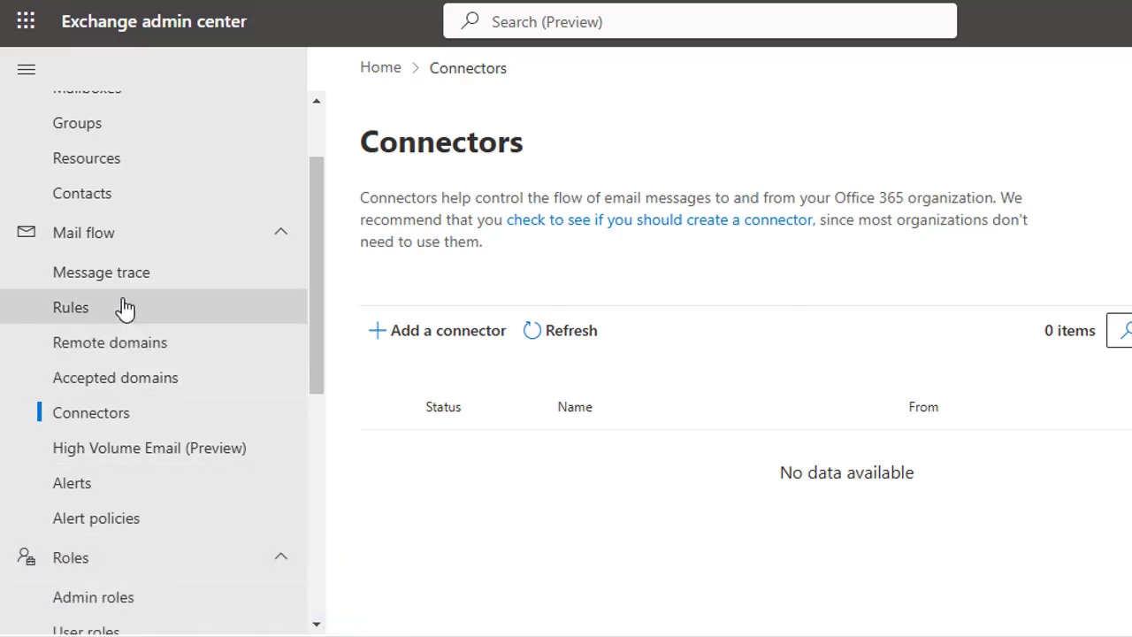
scroll(124, 305, "down", 2)
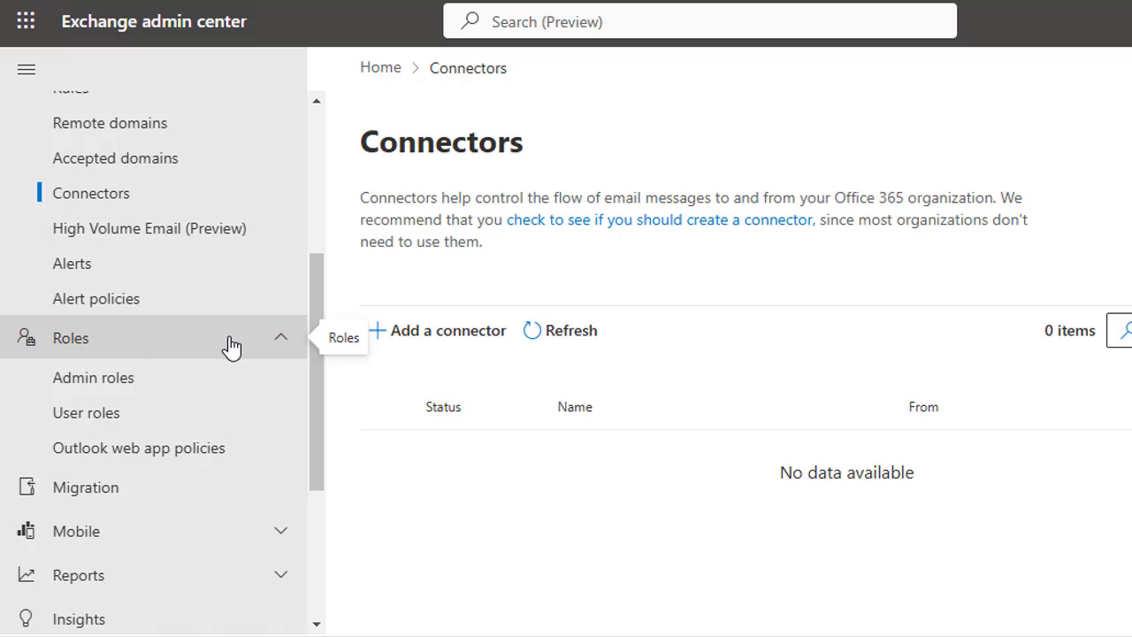
left_click(124, 382)
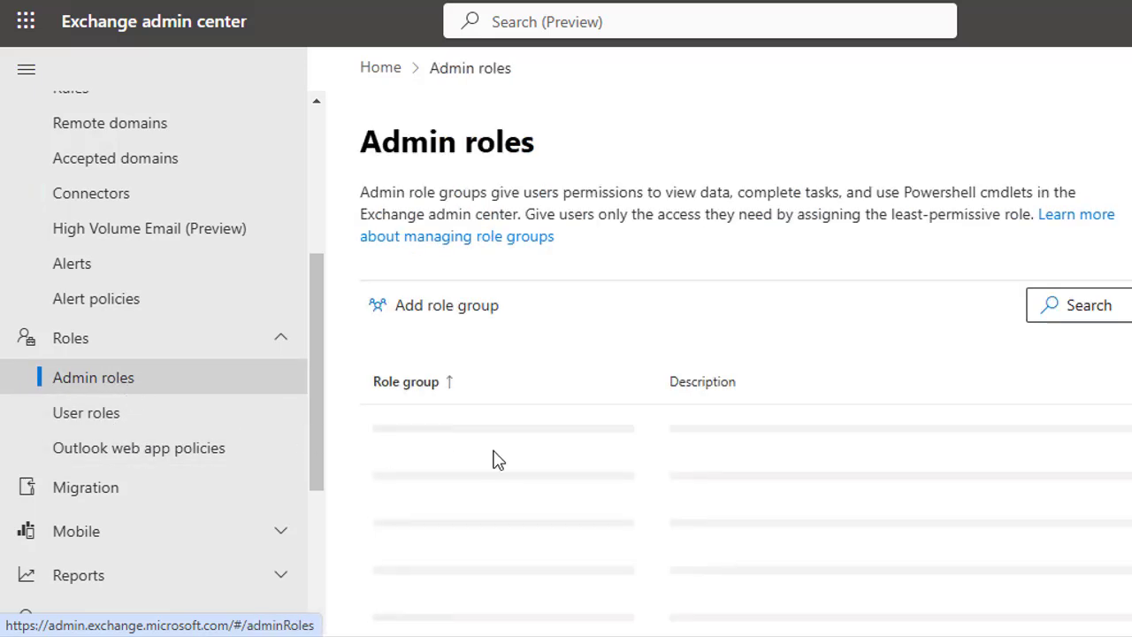
Look through the admin role groups and their descriptions, then collapse the Roles section.
scroll(543, 336, "down", 3)
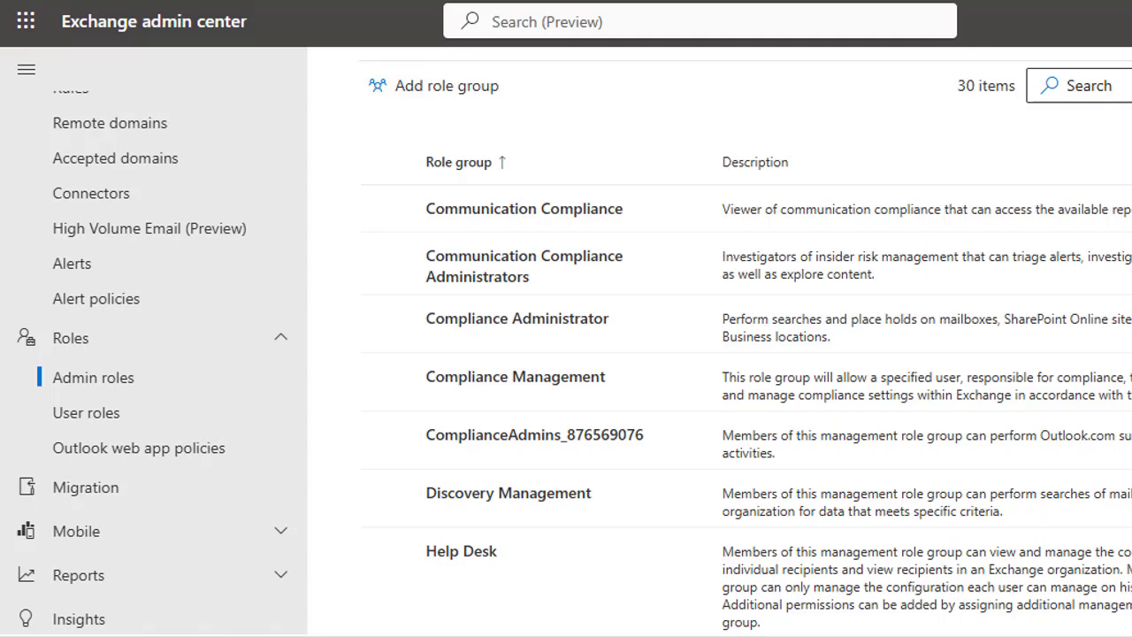
scroll(1063, 175, "down", 5)
scroll(747, 400, "down", 7)
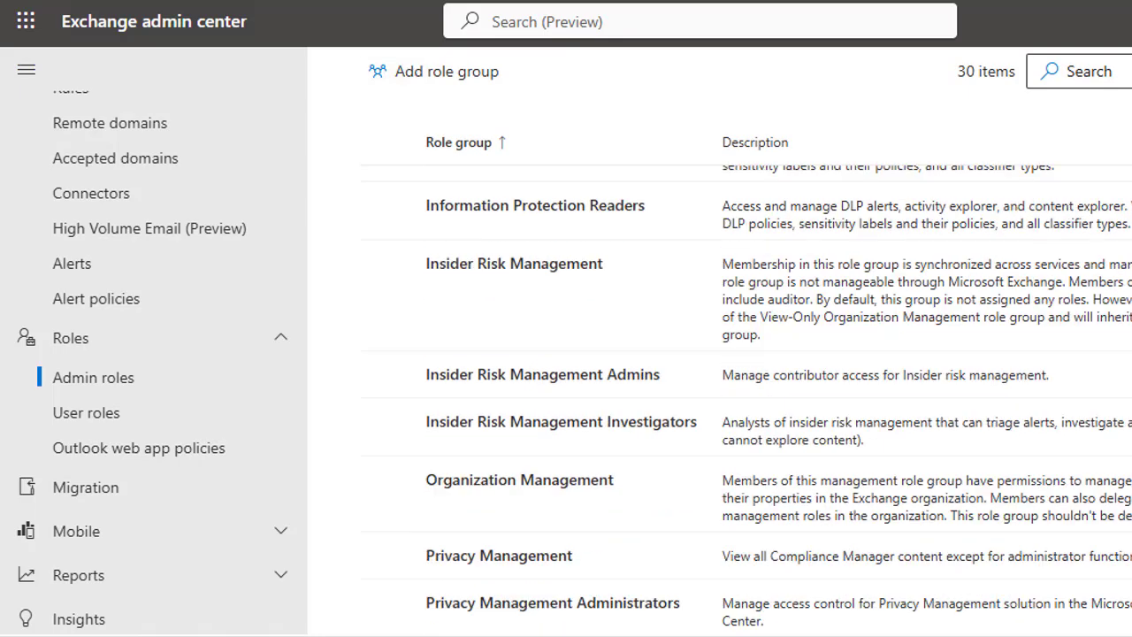
scroll(746, 400, "down", 4)
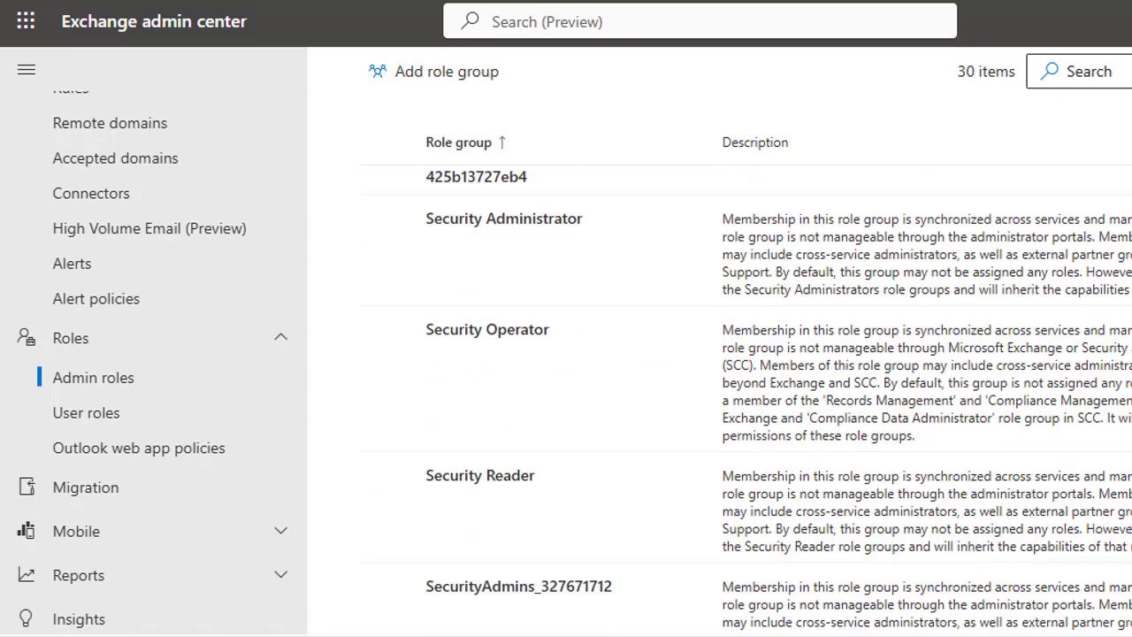
scroll(746, 401, "up", 10)
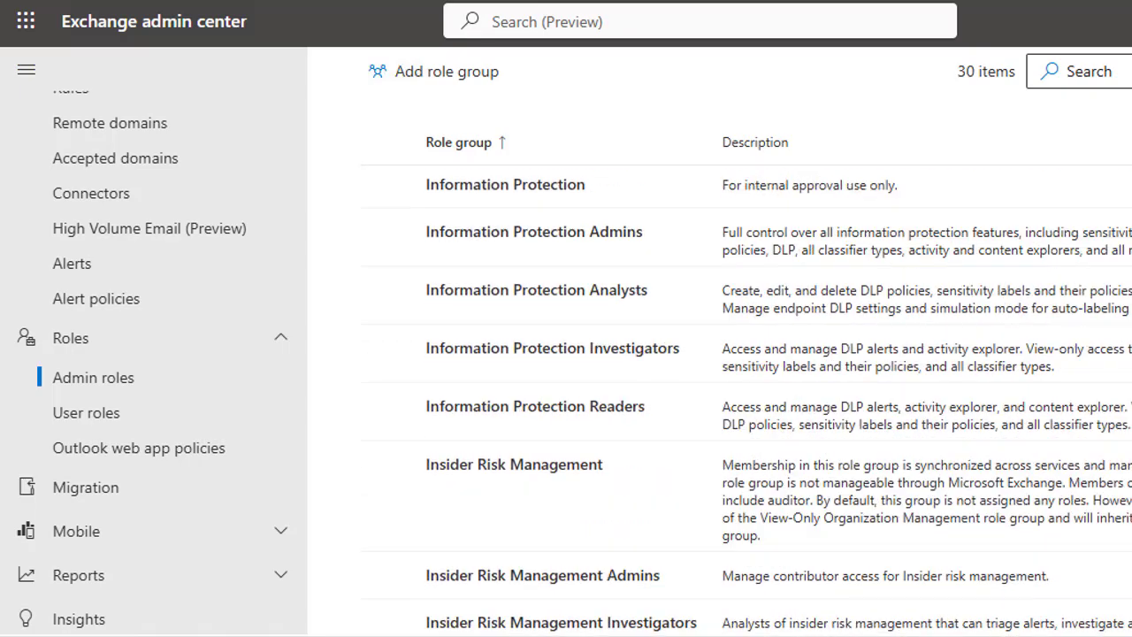
scroll(746, 400, "up", 5)
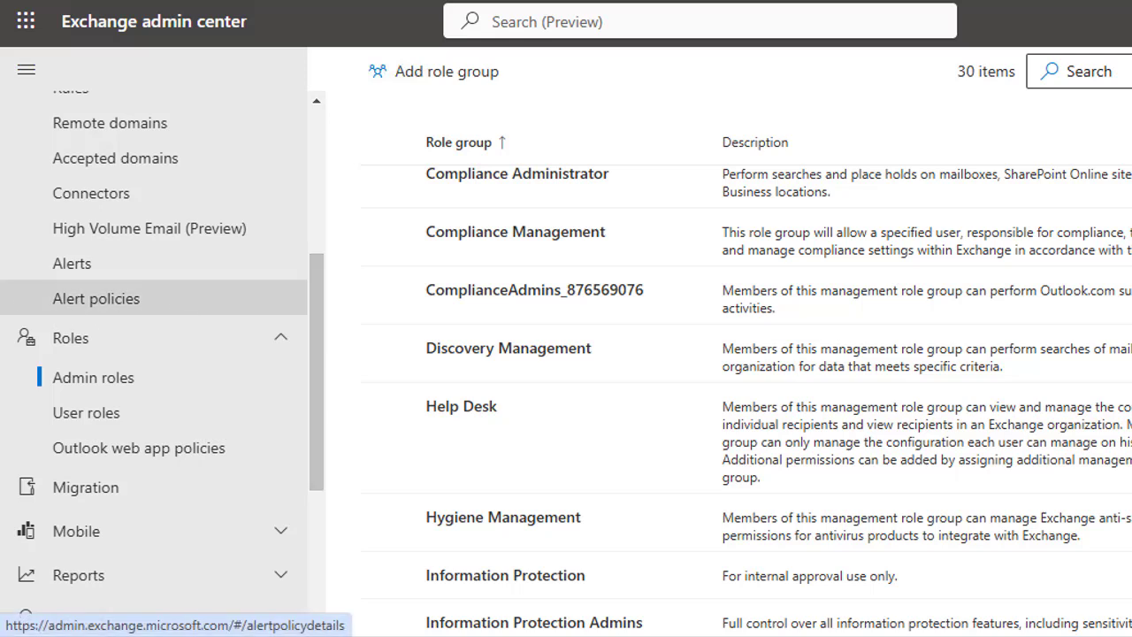
left_click(280, 340)
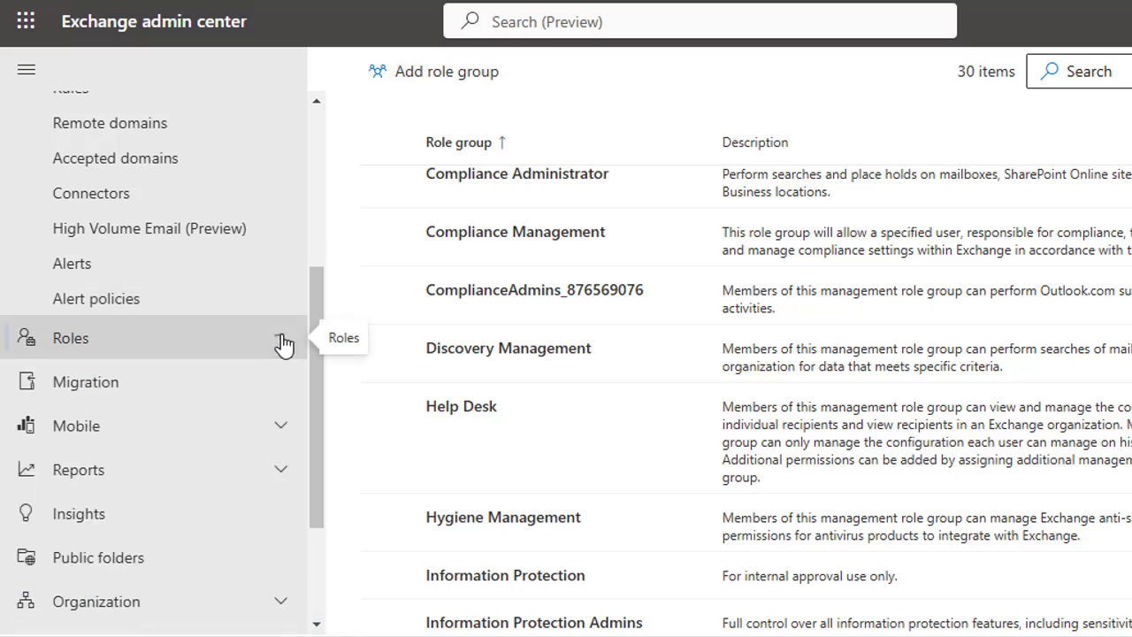
View the Migration batches page and preview the new migration batch form without creating a batch.
left_click(283, 388)
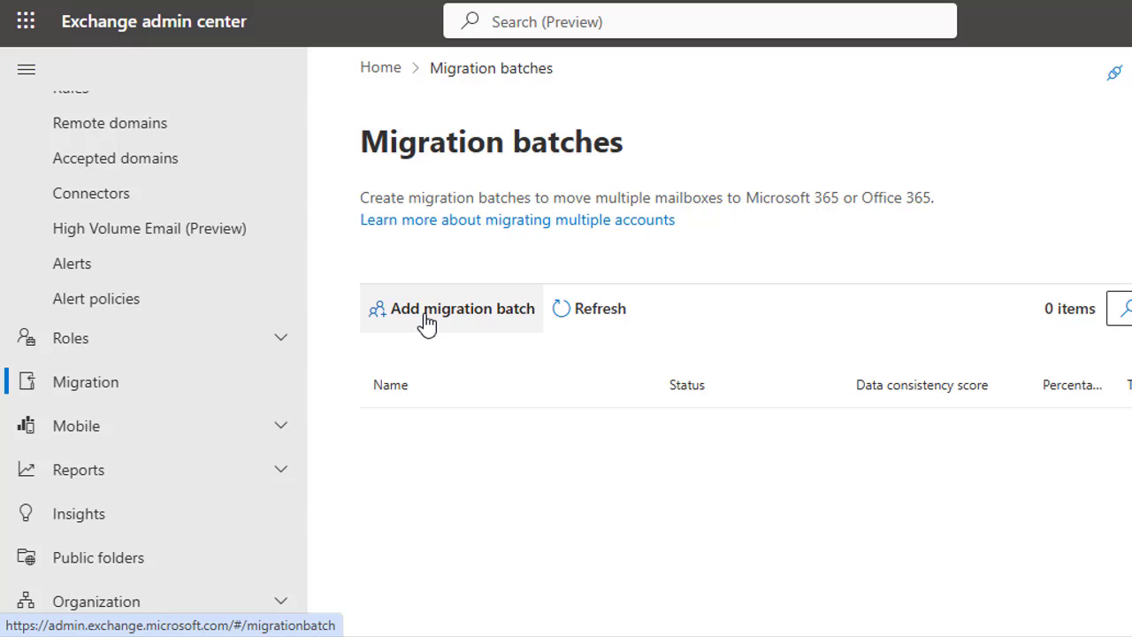
left_click(456, 322)
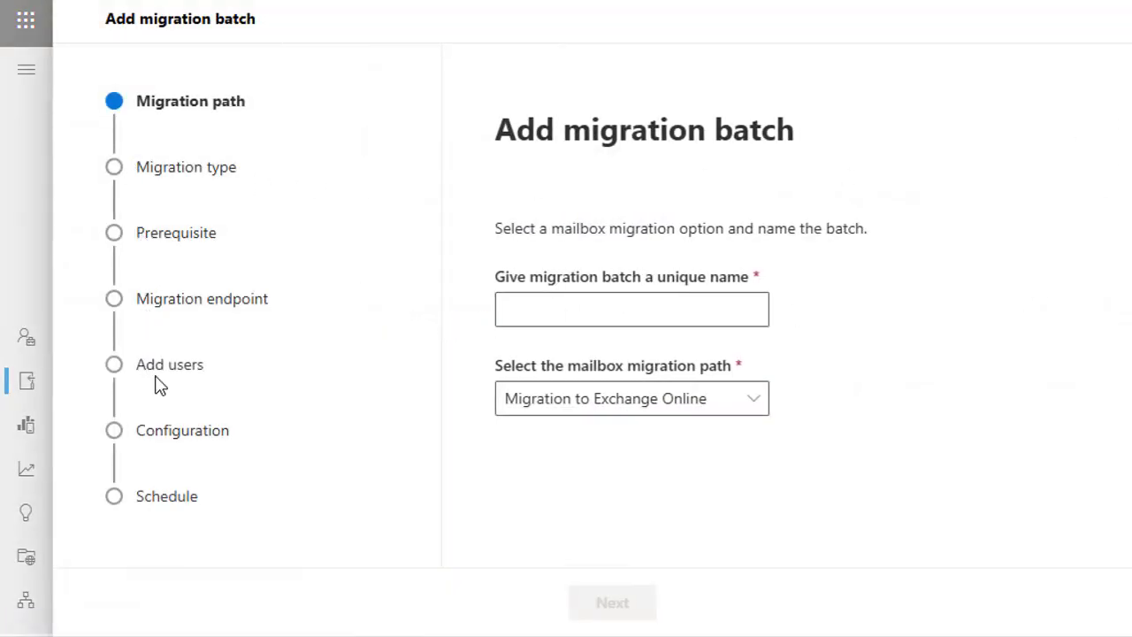
key("Escape")
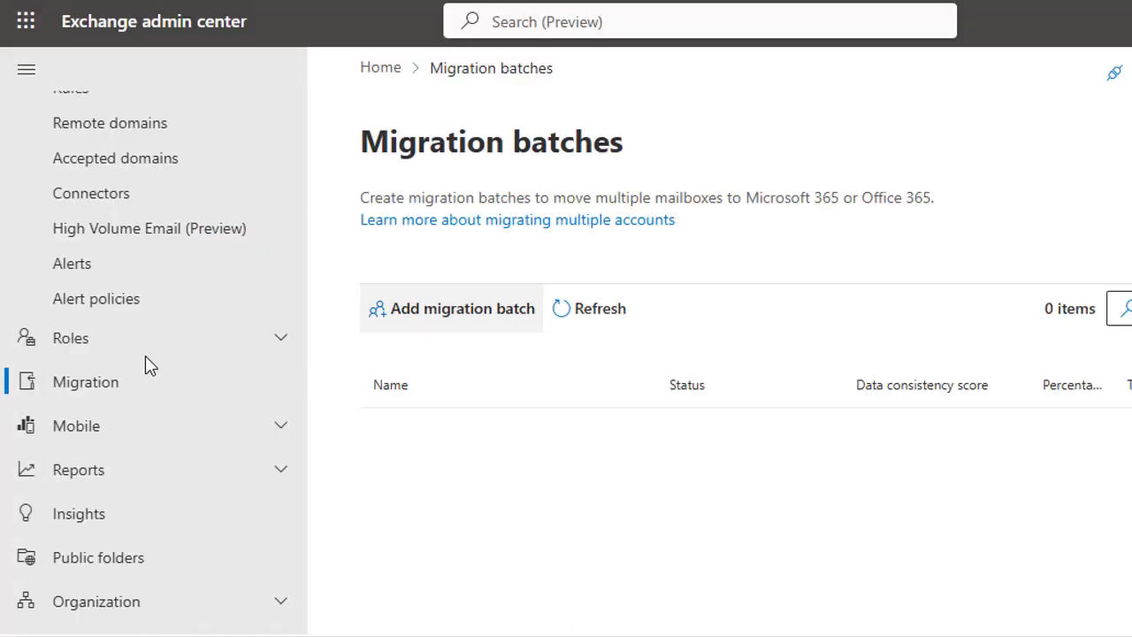
View the Mail flow reports page, collapse the Reports section and open the Insights page.
left_click(174, 473)
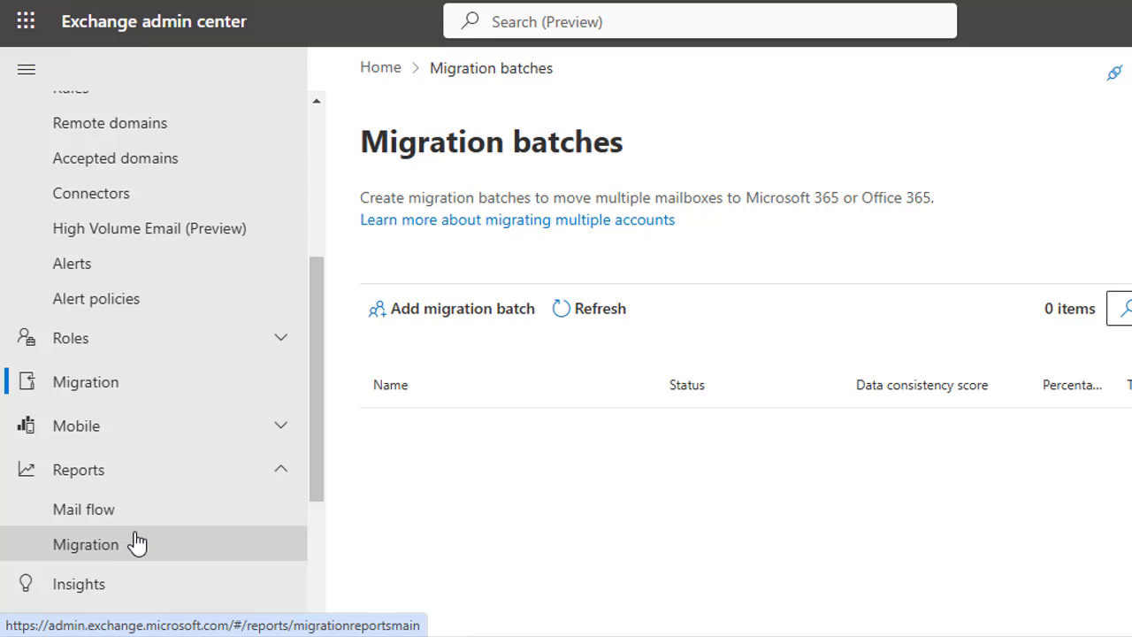
left_click_drag(321, 447, 306, 512)
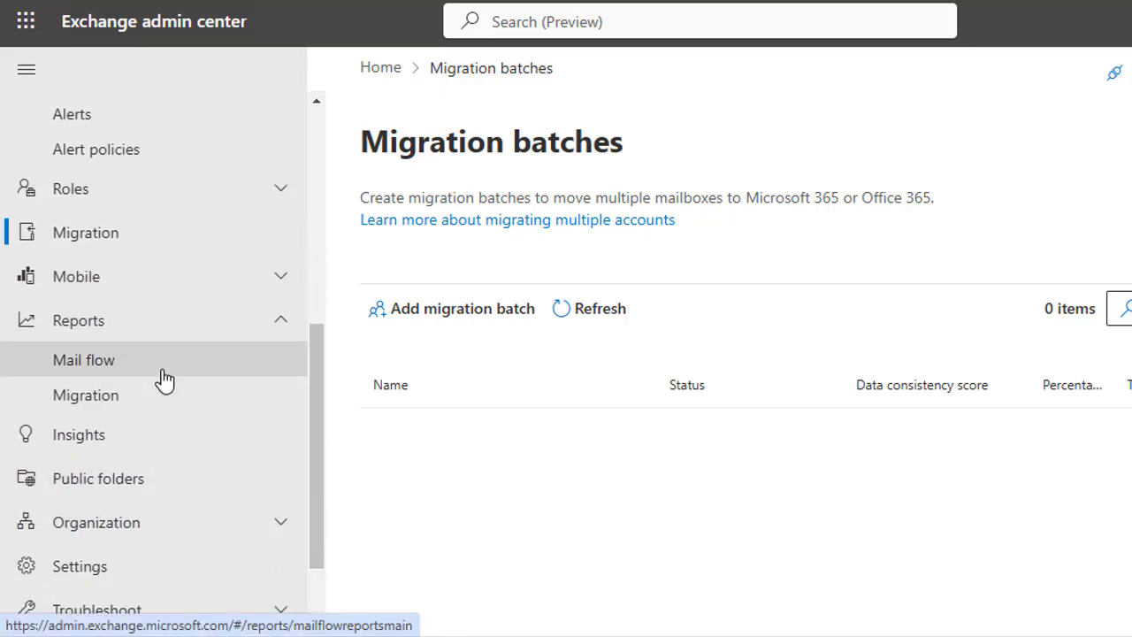
left_click(136, 361)
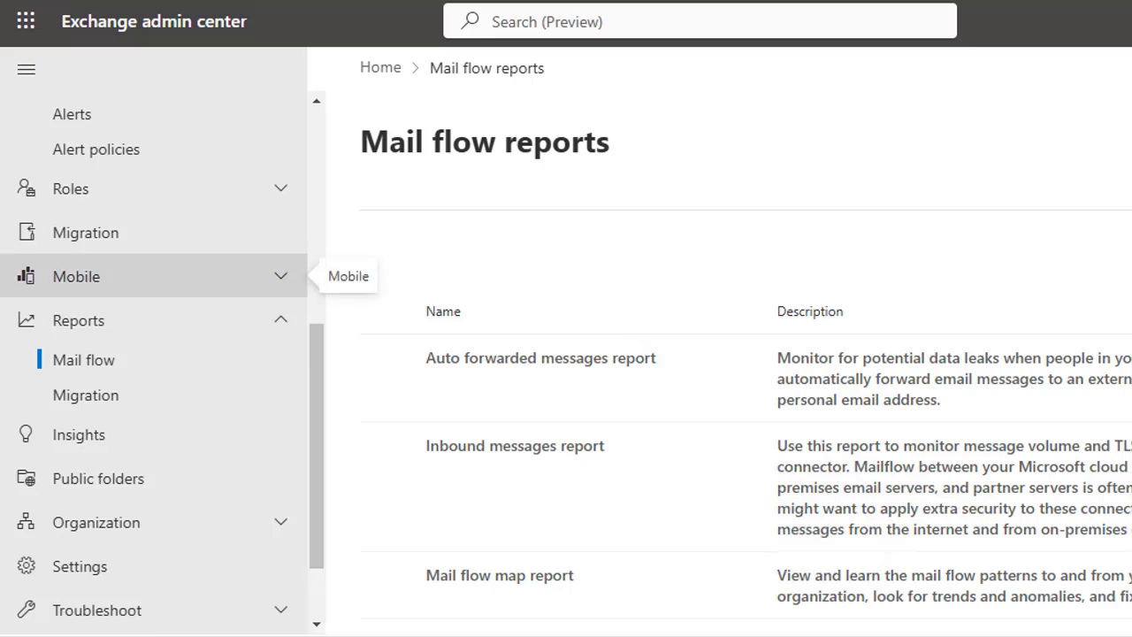
left_click(280, 321)
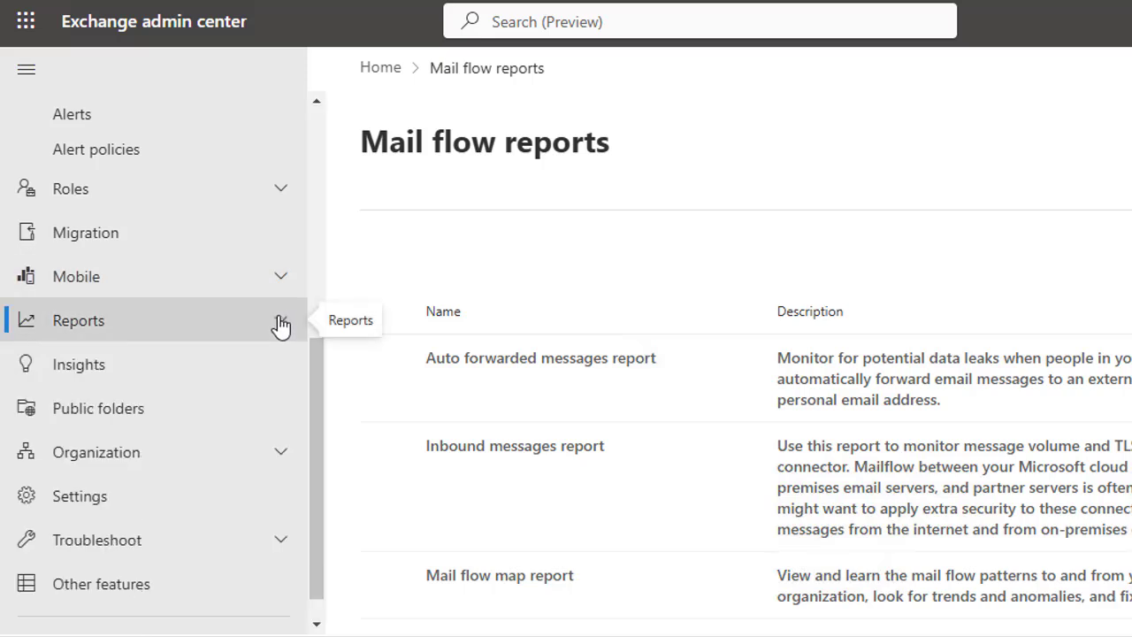
left_click(140, 376)
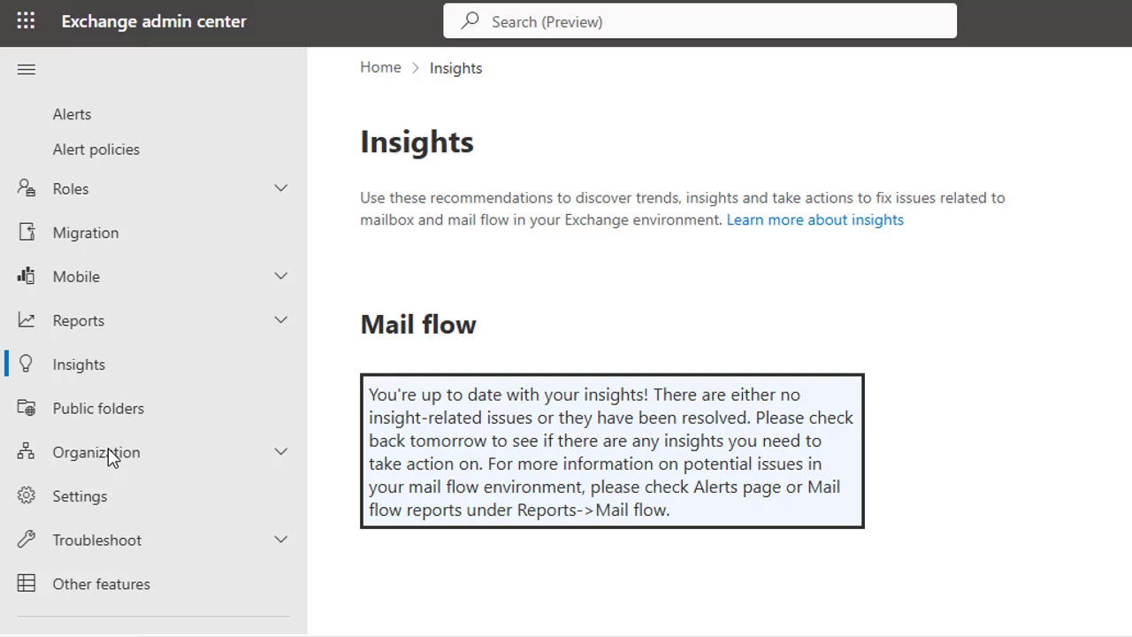
View the organization's Sharing page, checking individual sharing and ending on organization sharing.
left_click(144, 454)
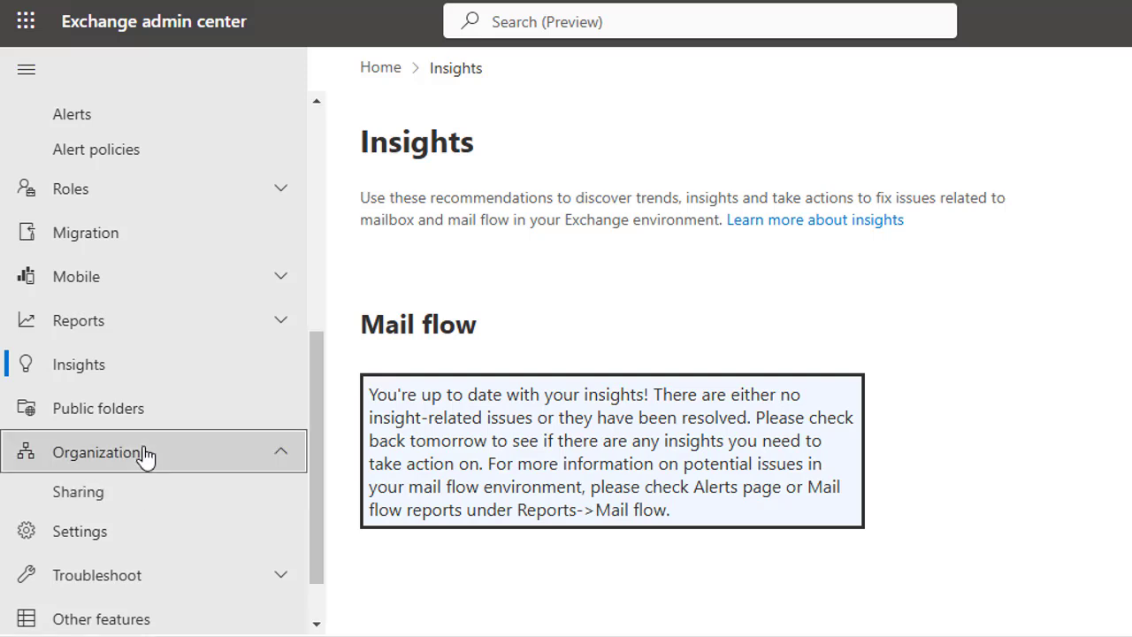
left_click(93, 497)
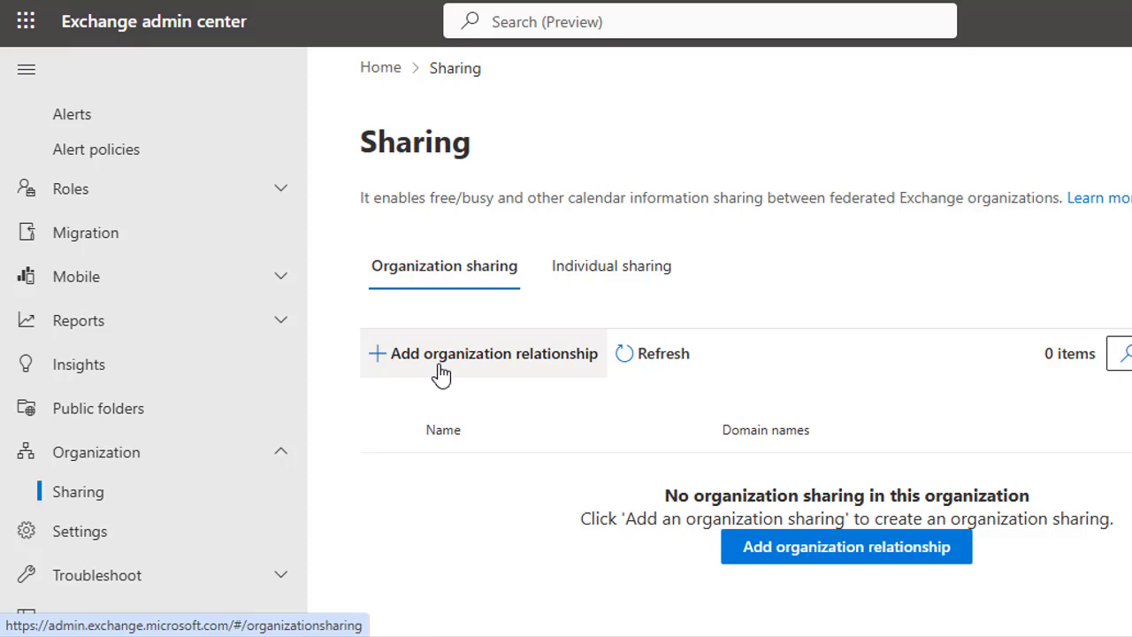
left_click(596, 275)
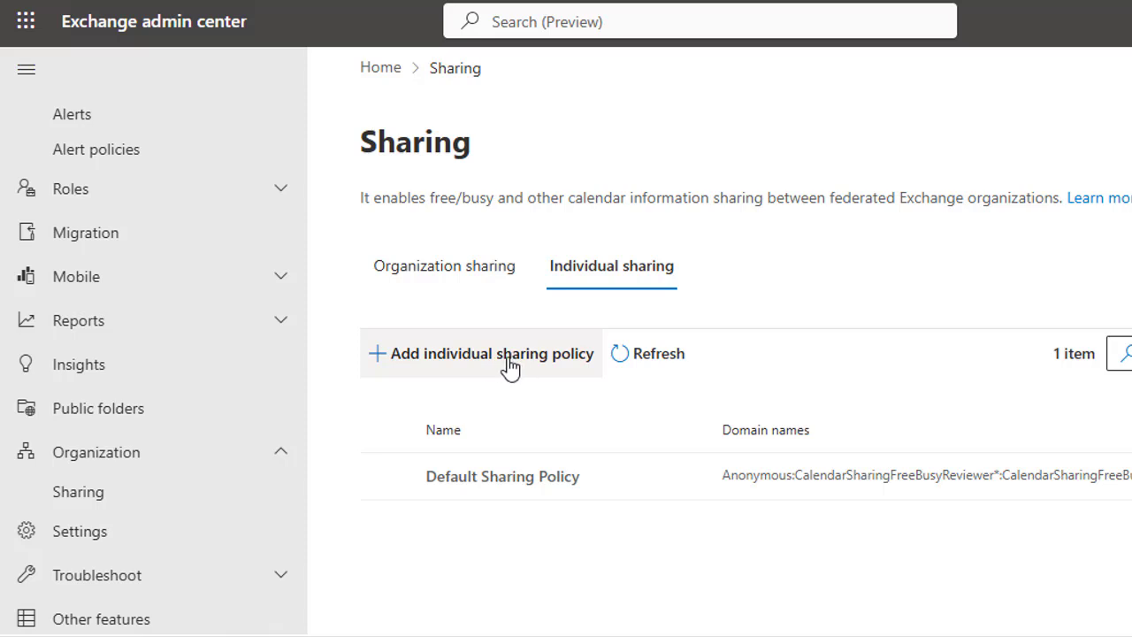
left_click(429, 275)
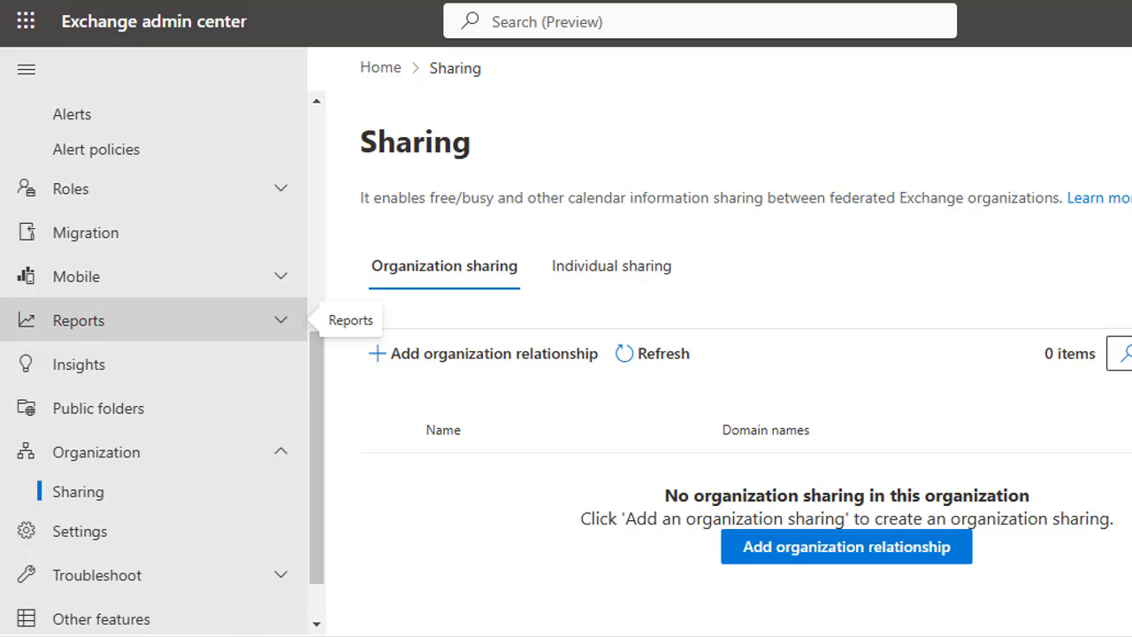
View the Public folders page, checking the public folder mailboxes and returning to the public folders list.
left_click(134, 429)
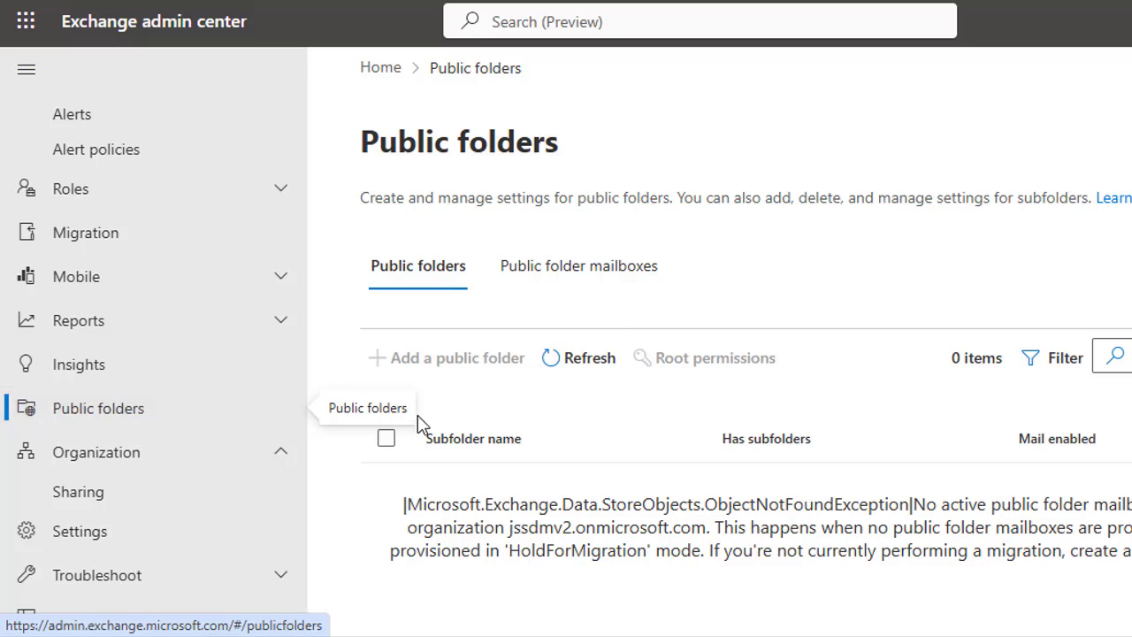
left_click(544, 283)
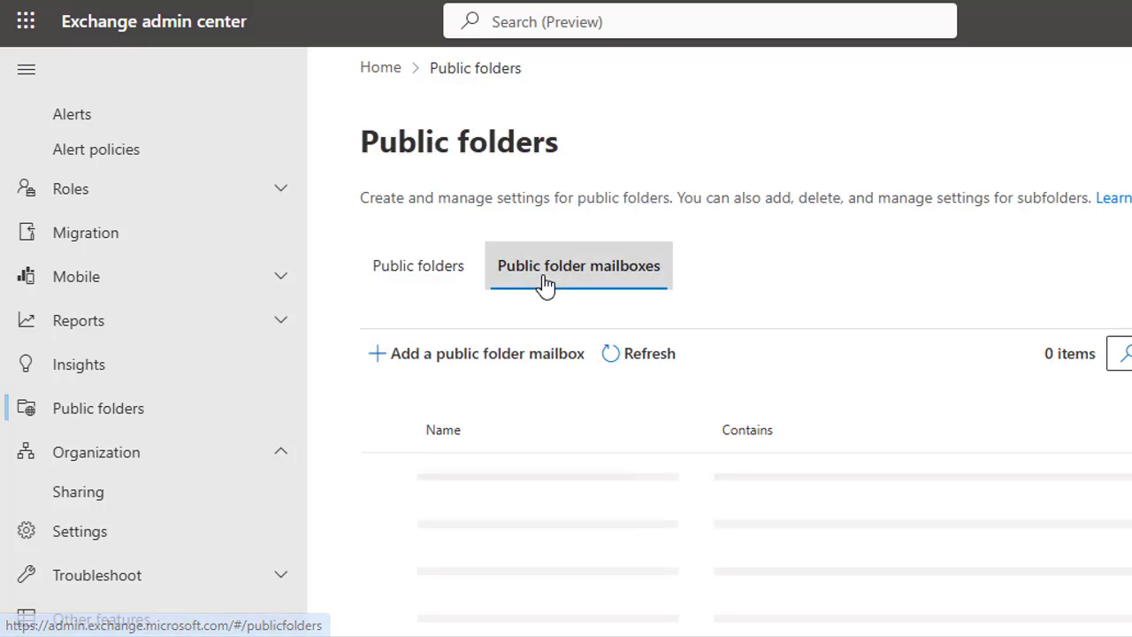
left_click(387, 278)
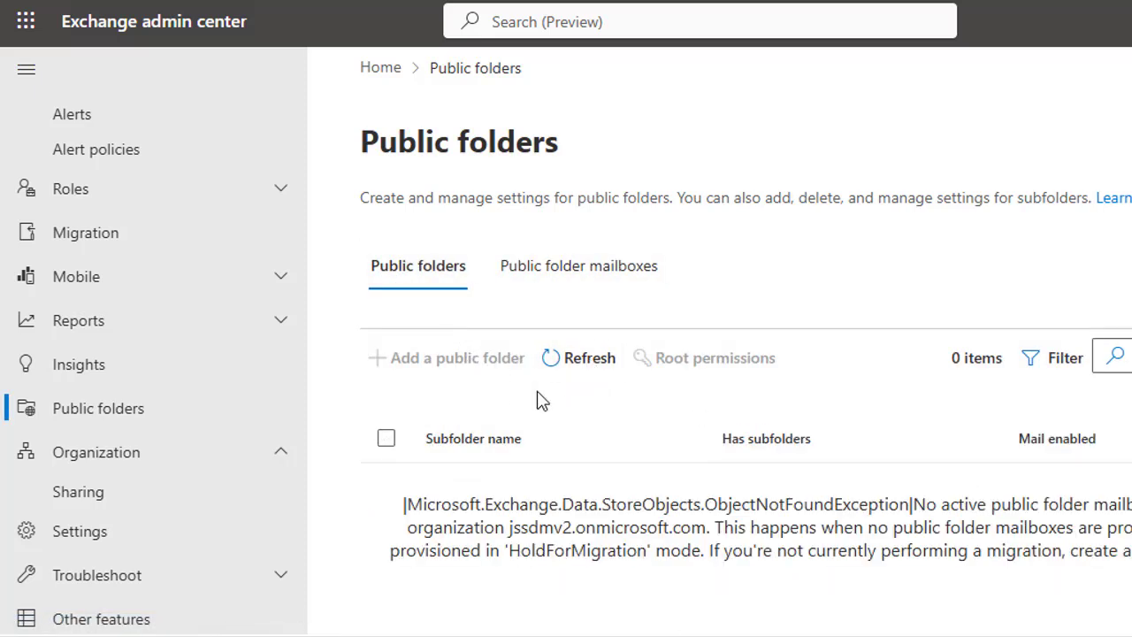
Expand the Mobile section and compare Quarantined Devices with Device access rules under Mobile device access, ending on the rules.
left_click(112, 279)
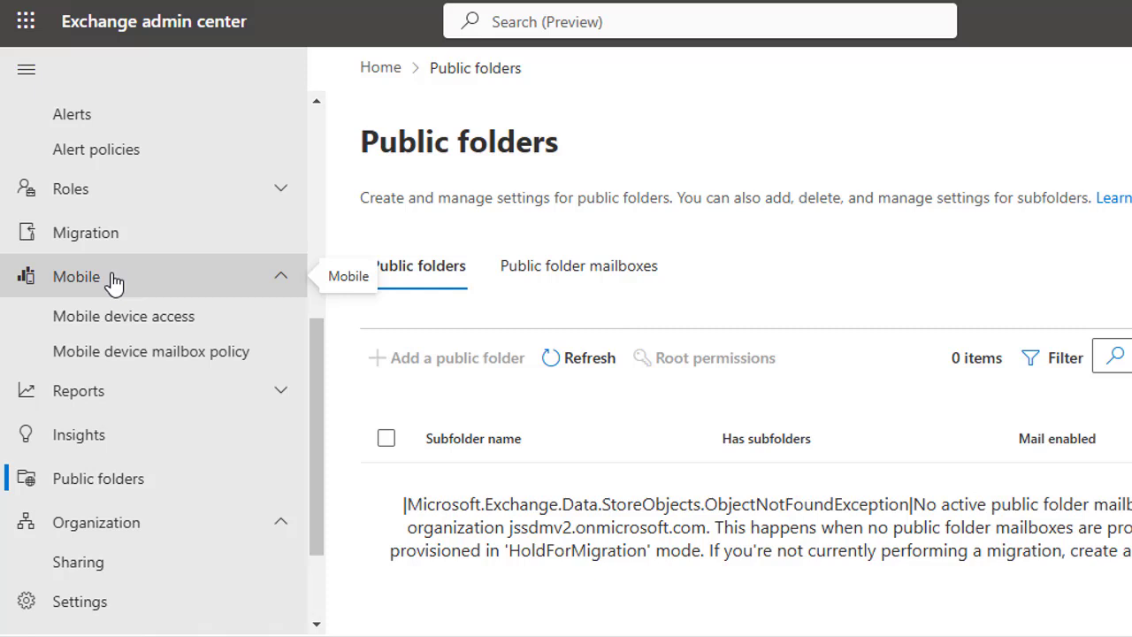
left_click(159, 332)
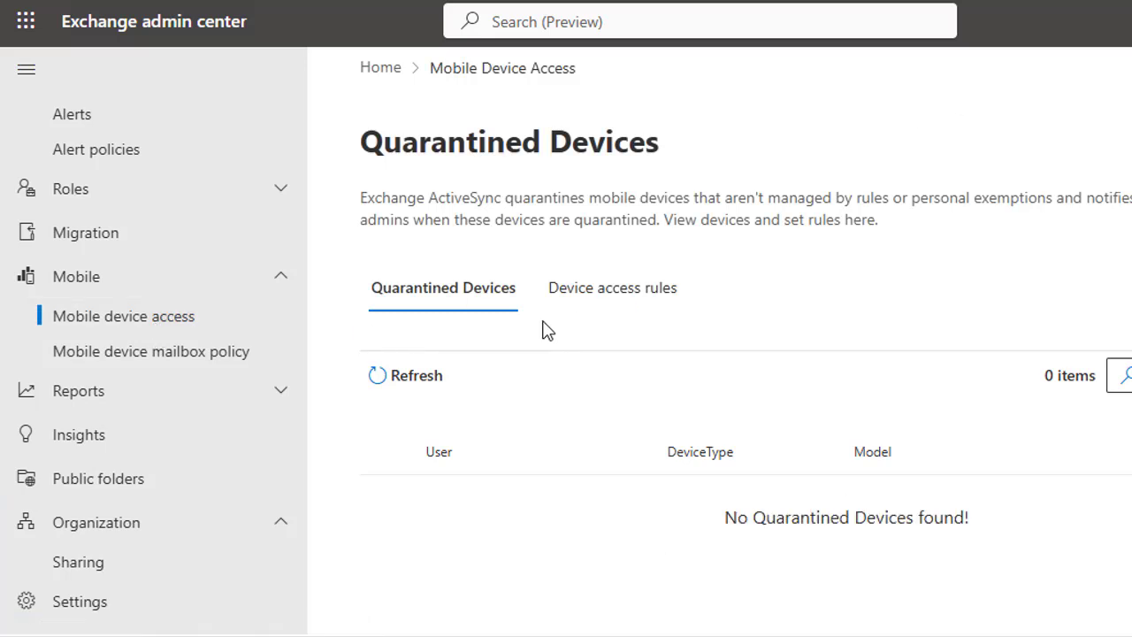
left_click(594, 298)
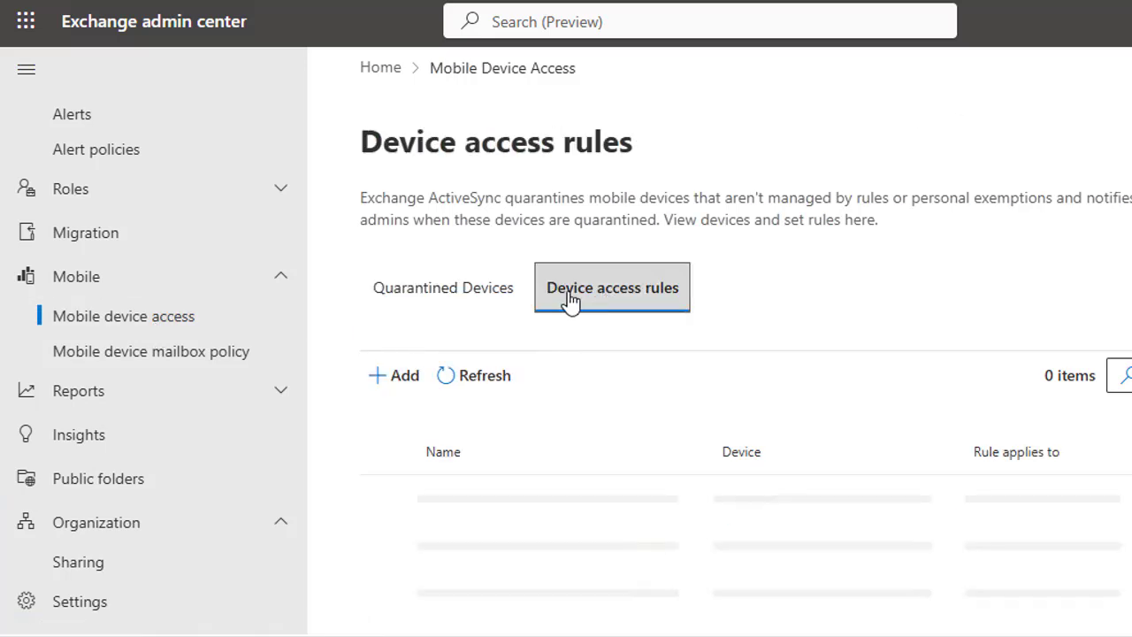
left_click(468, 304)
left_click(428, 371)
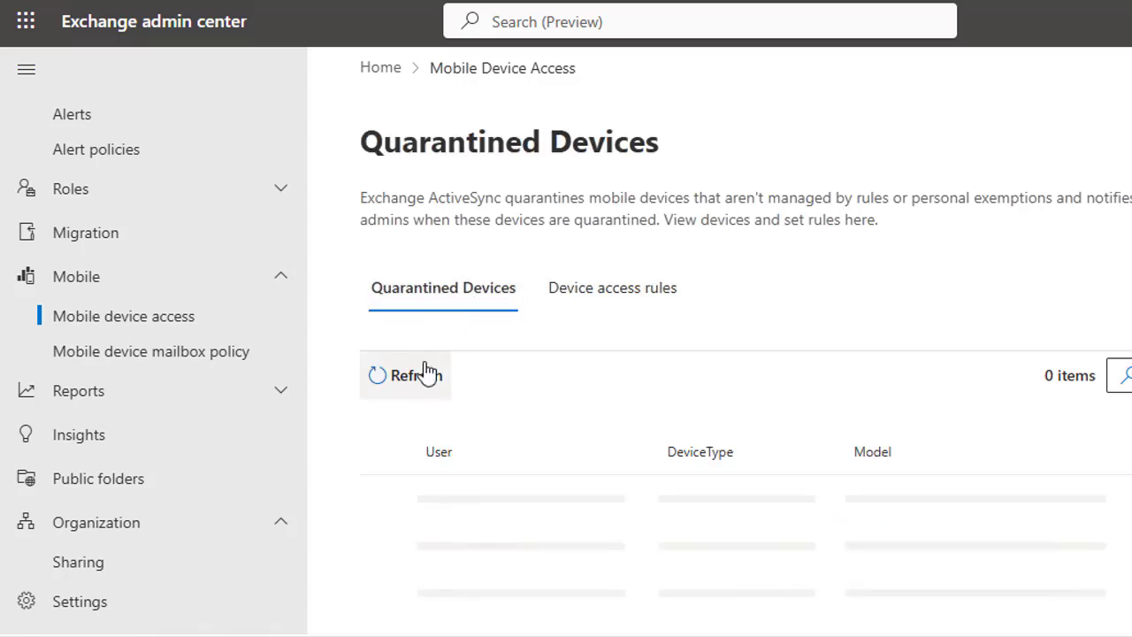
left_click(610, 301)
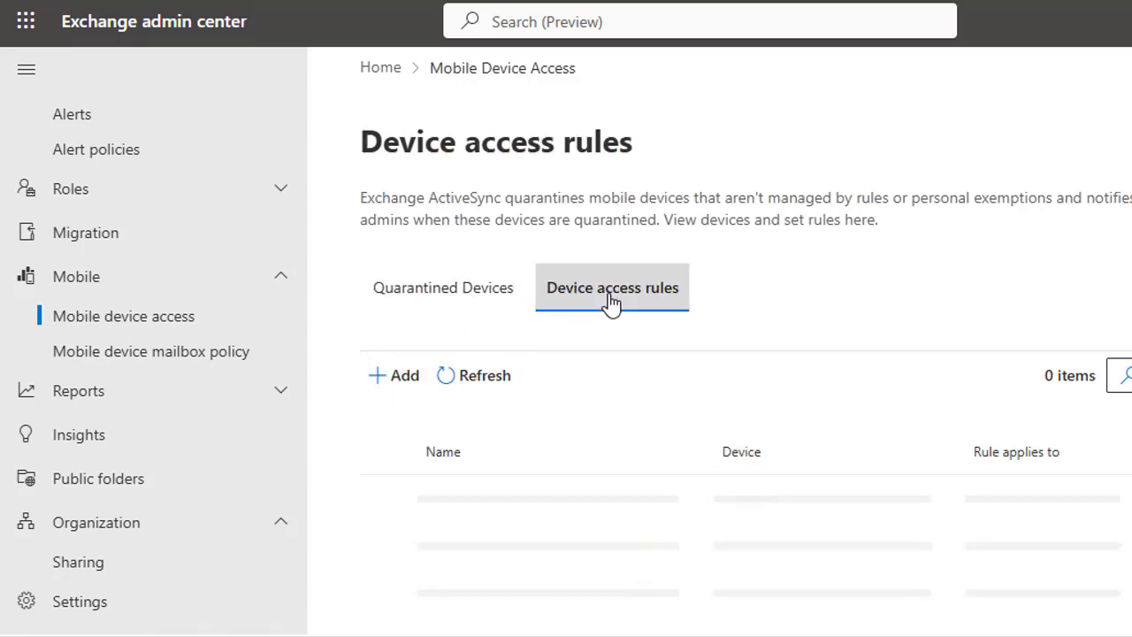
Preview a new device access rule with device family All families, discard it and return to Quarantined Devices.
left_click(405, 376)
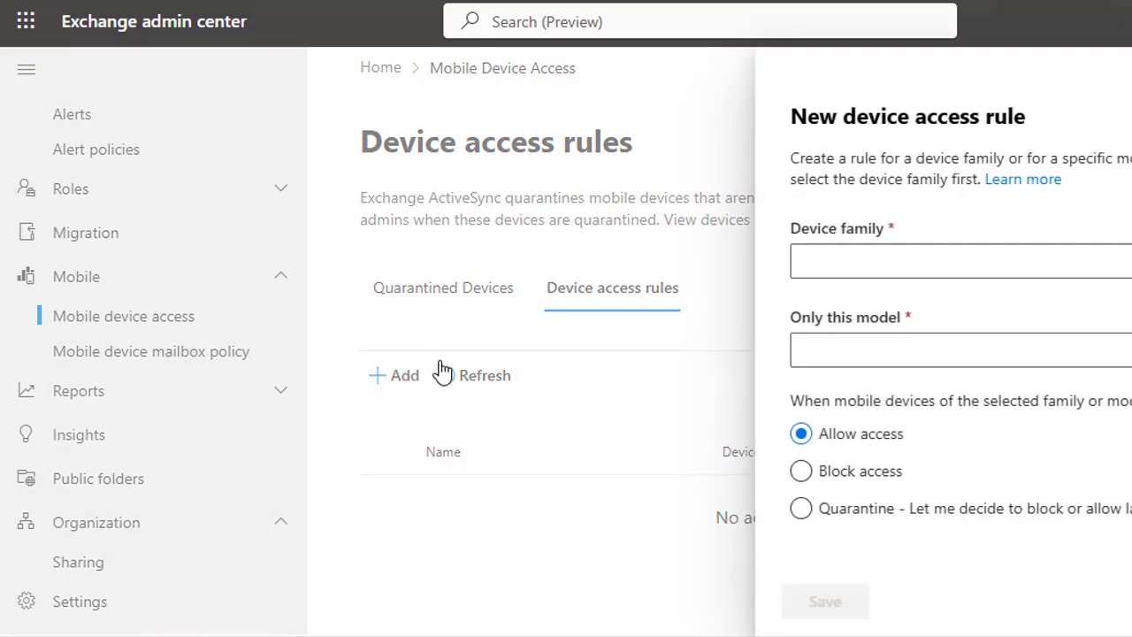
left_click(861, 265)
left_click(868, 297)
left_click(942, 349)
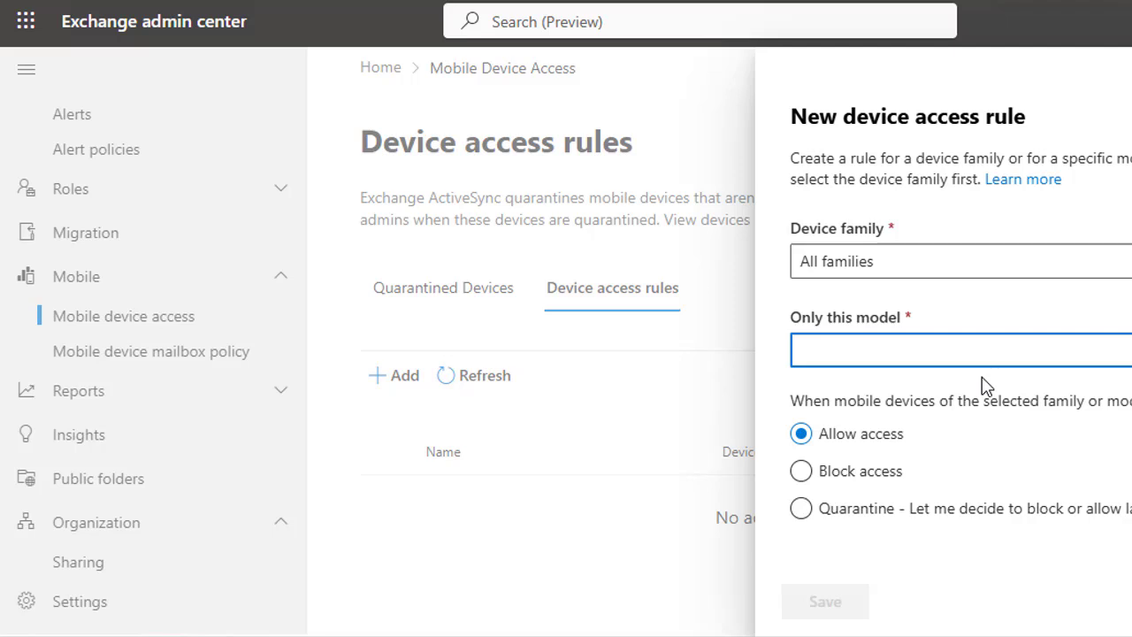
key("Escape")
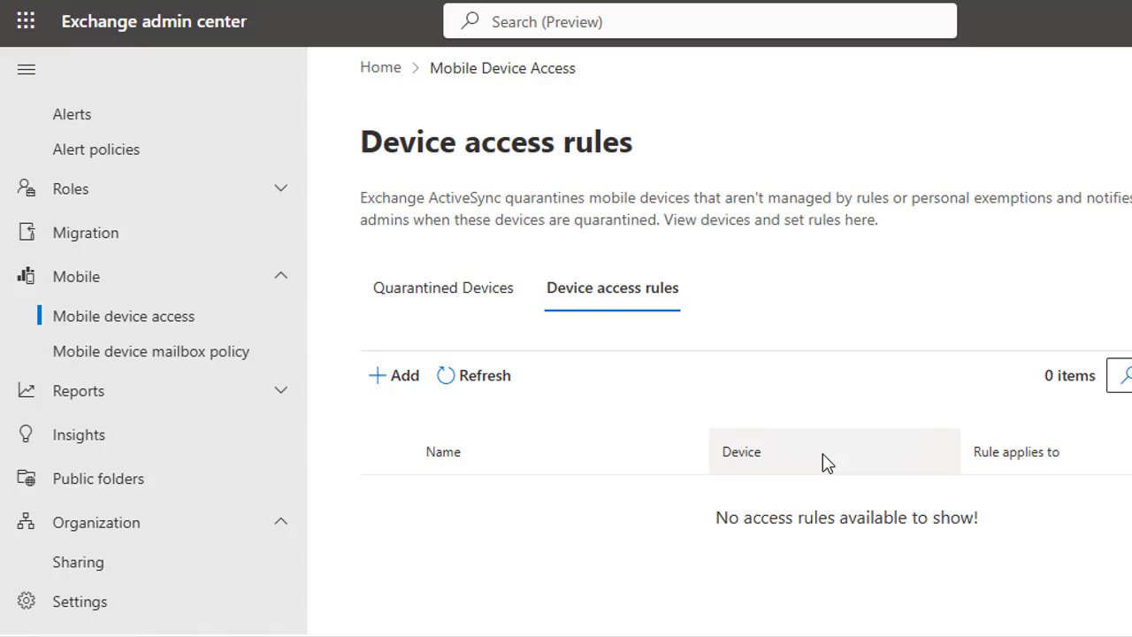
left_click(444, 300)
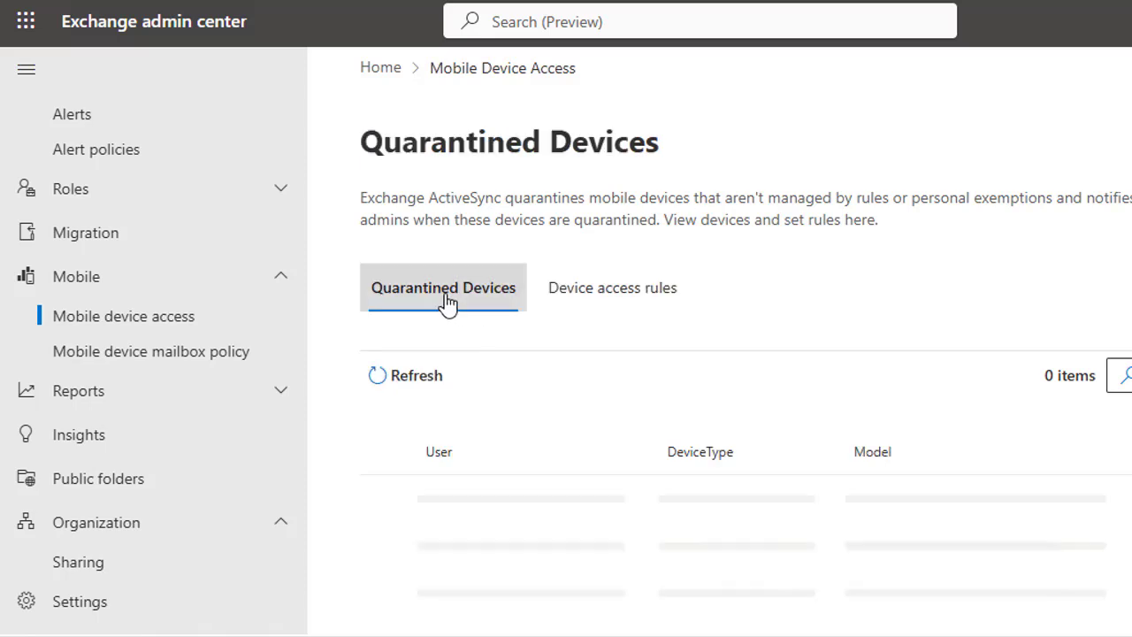